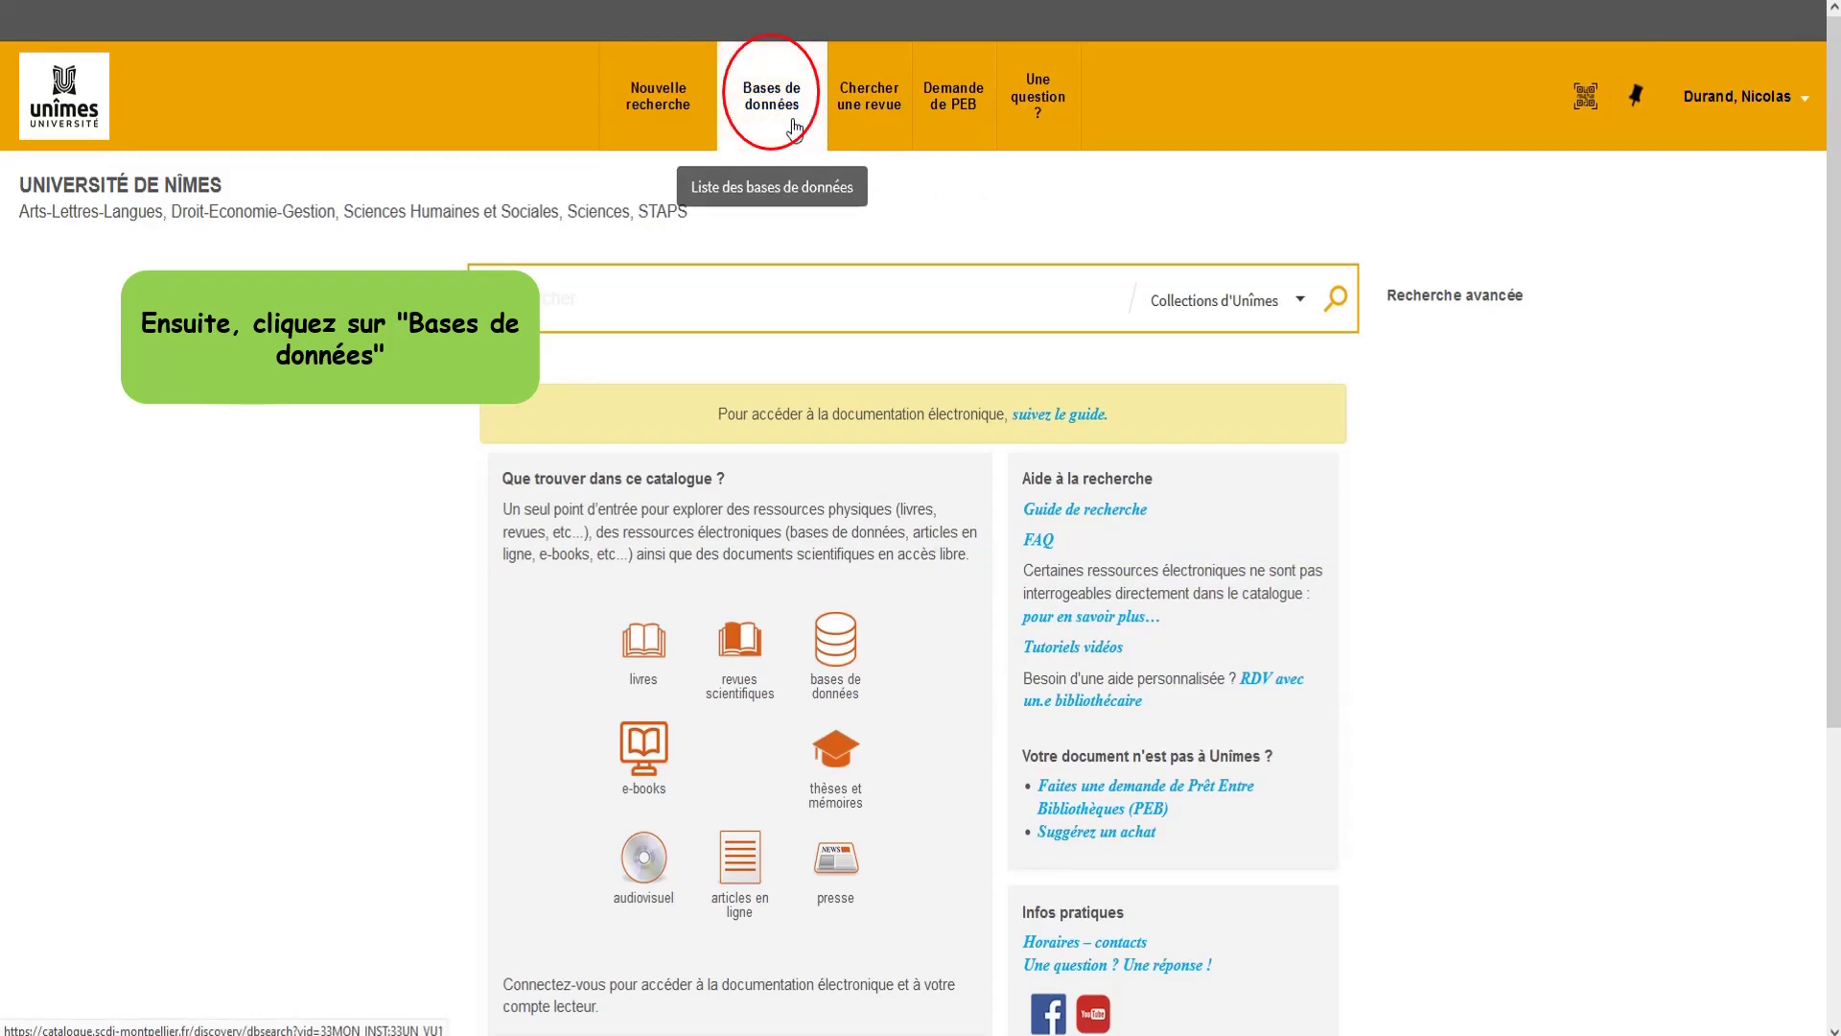
# Open the catalogue's list of databases and show those classified under the Psychologie theme
pyautogui.click(795, 127)
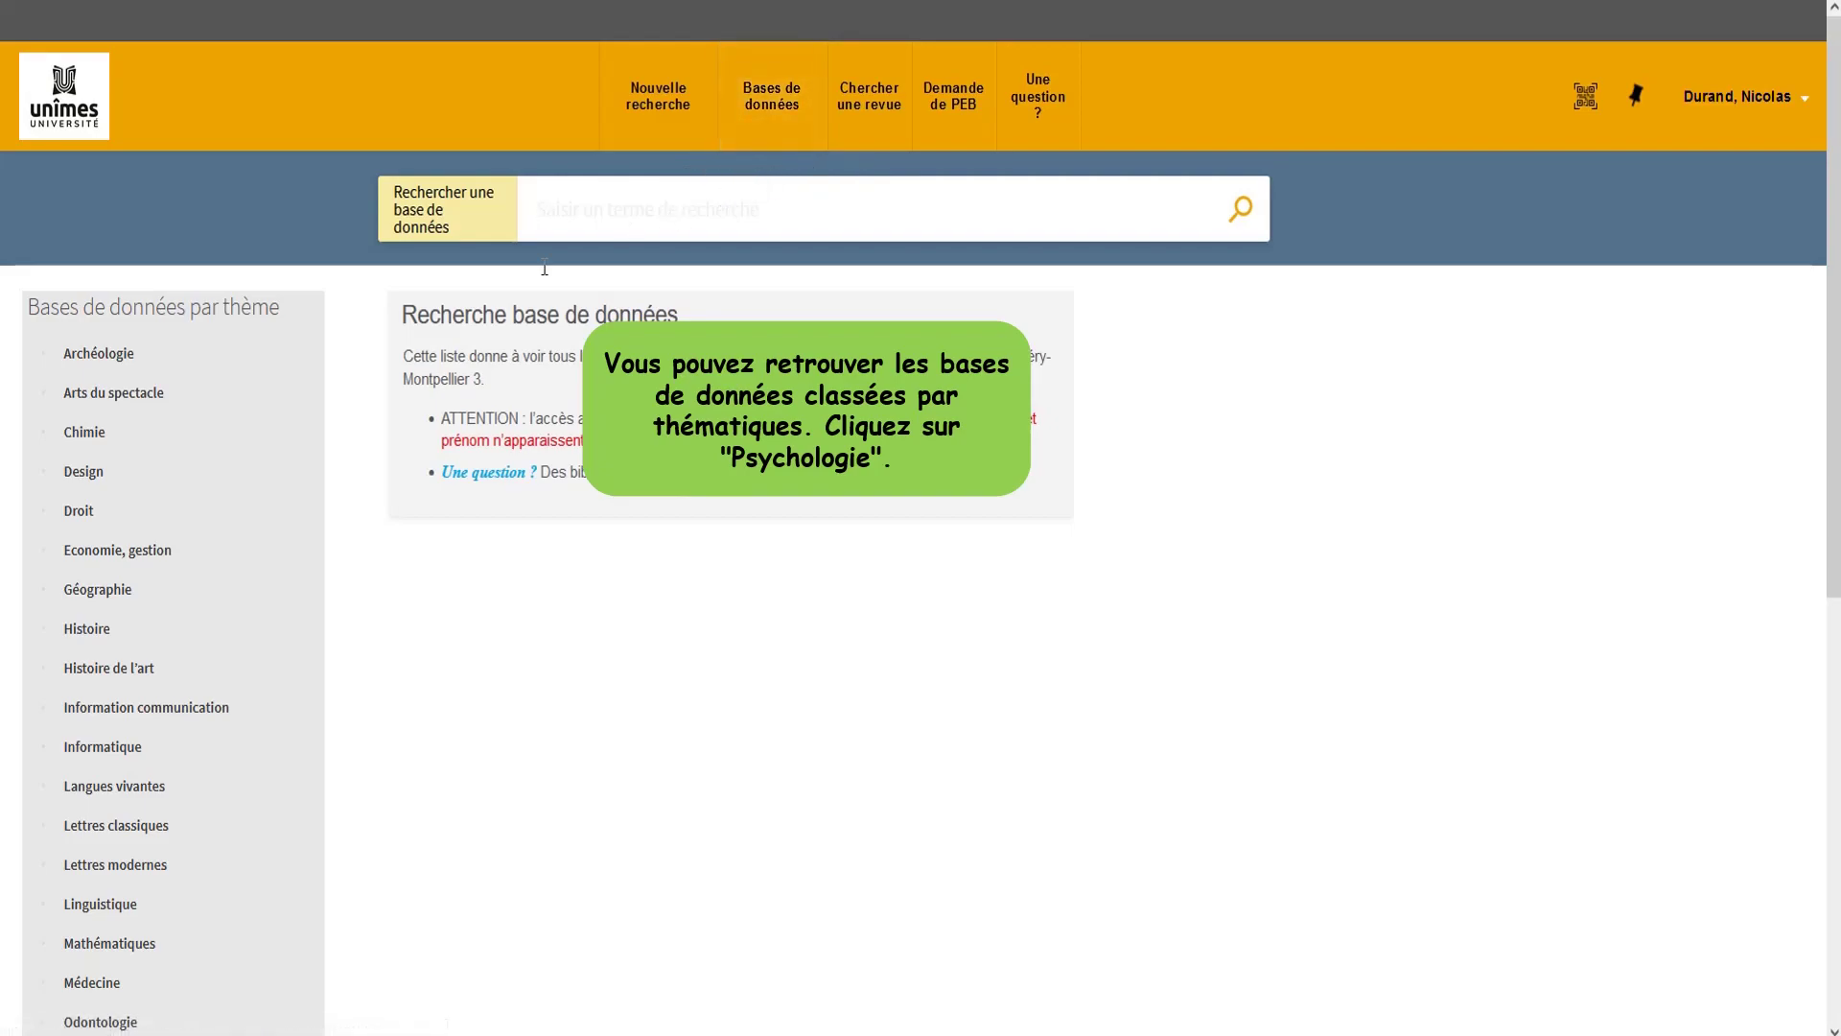
pyautogui.scroll(-3, 354, 419)
pyautogui.scroll(-2, 354, 419)
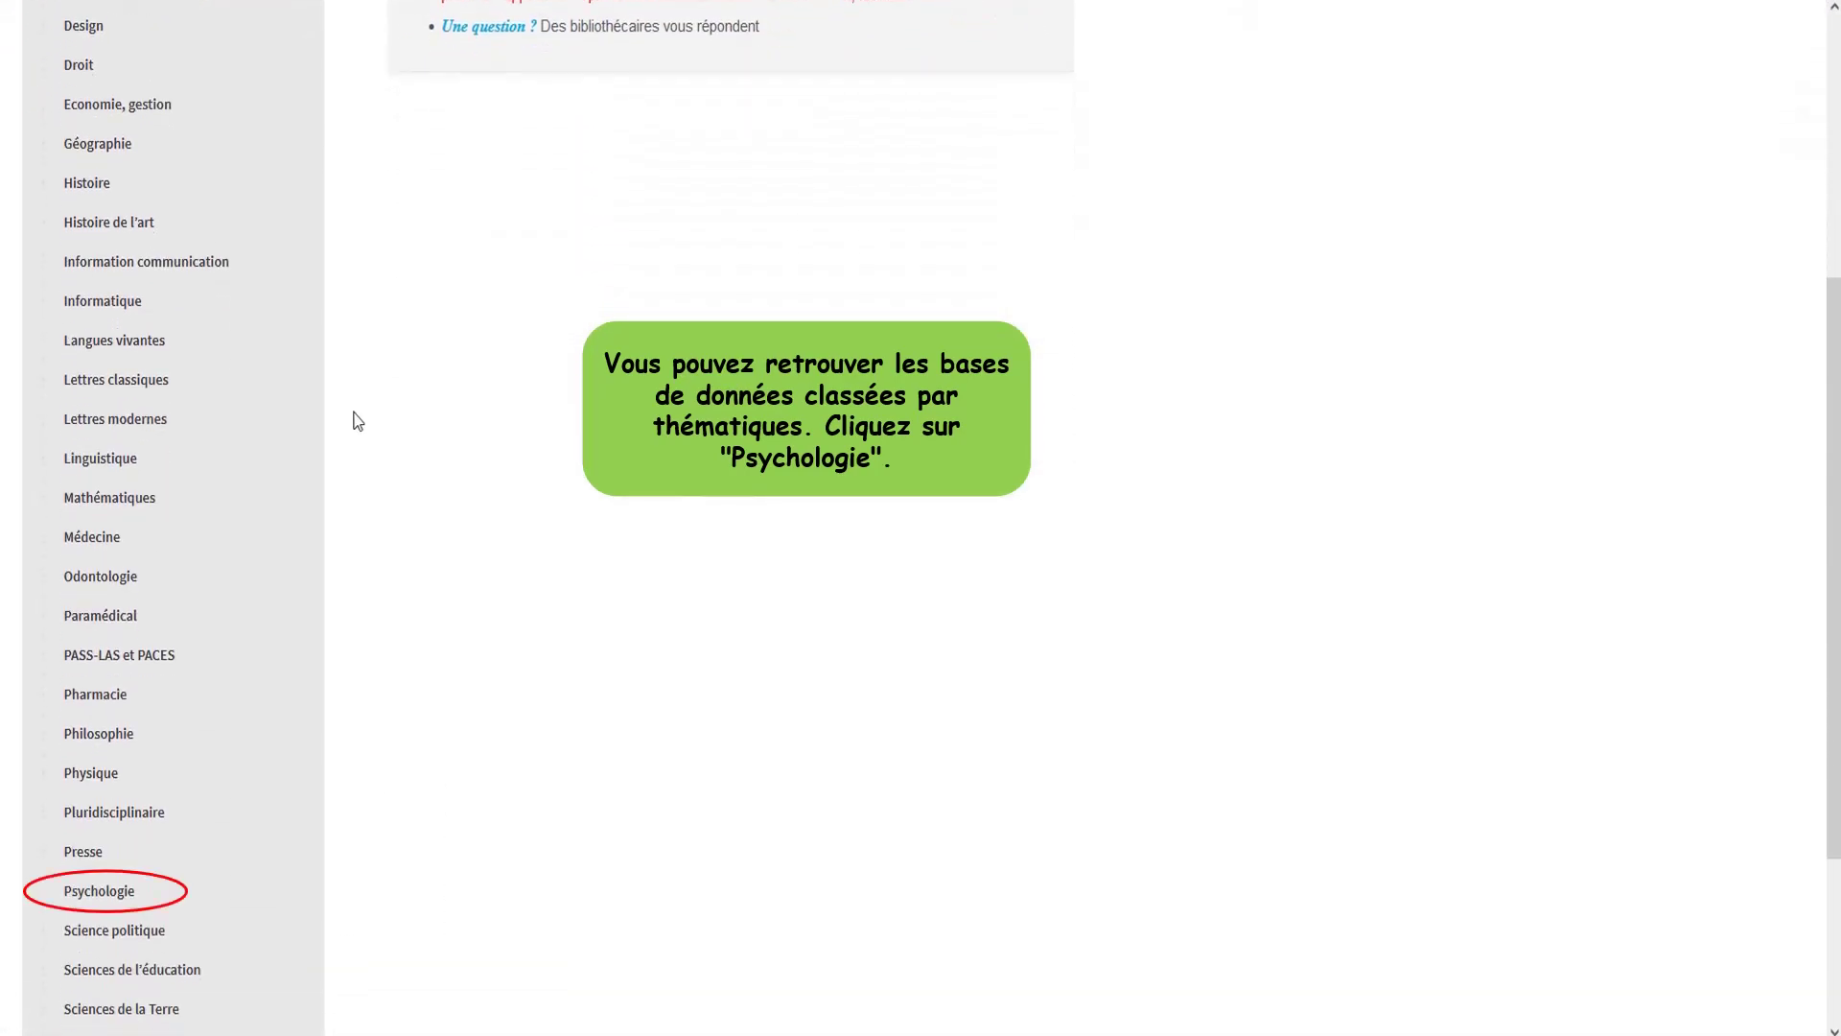
pyautogui.click(139, 888)
# Open the PsycArticles record from the psychology databases and enter the database through its UNîmes access
pyautogui.scroll(-2, 363, 702)
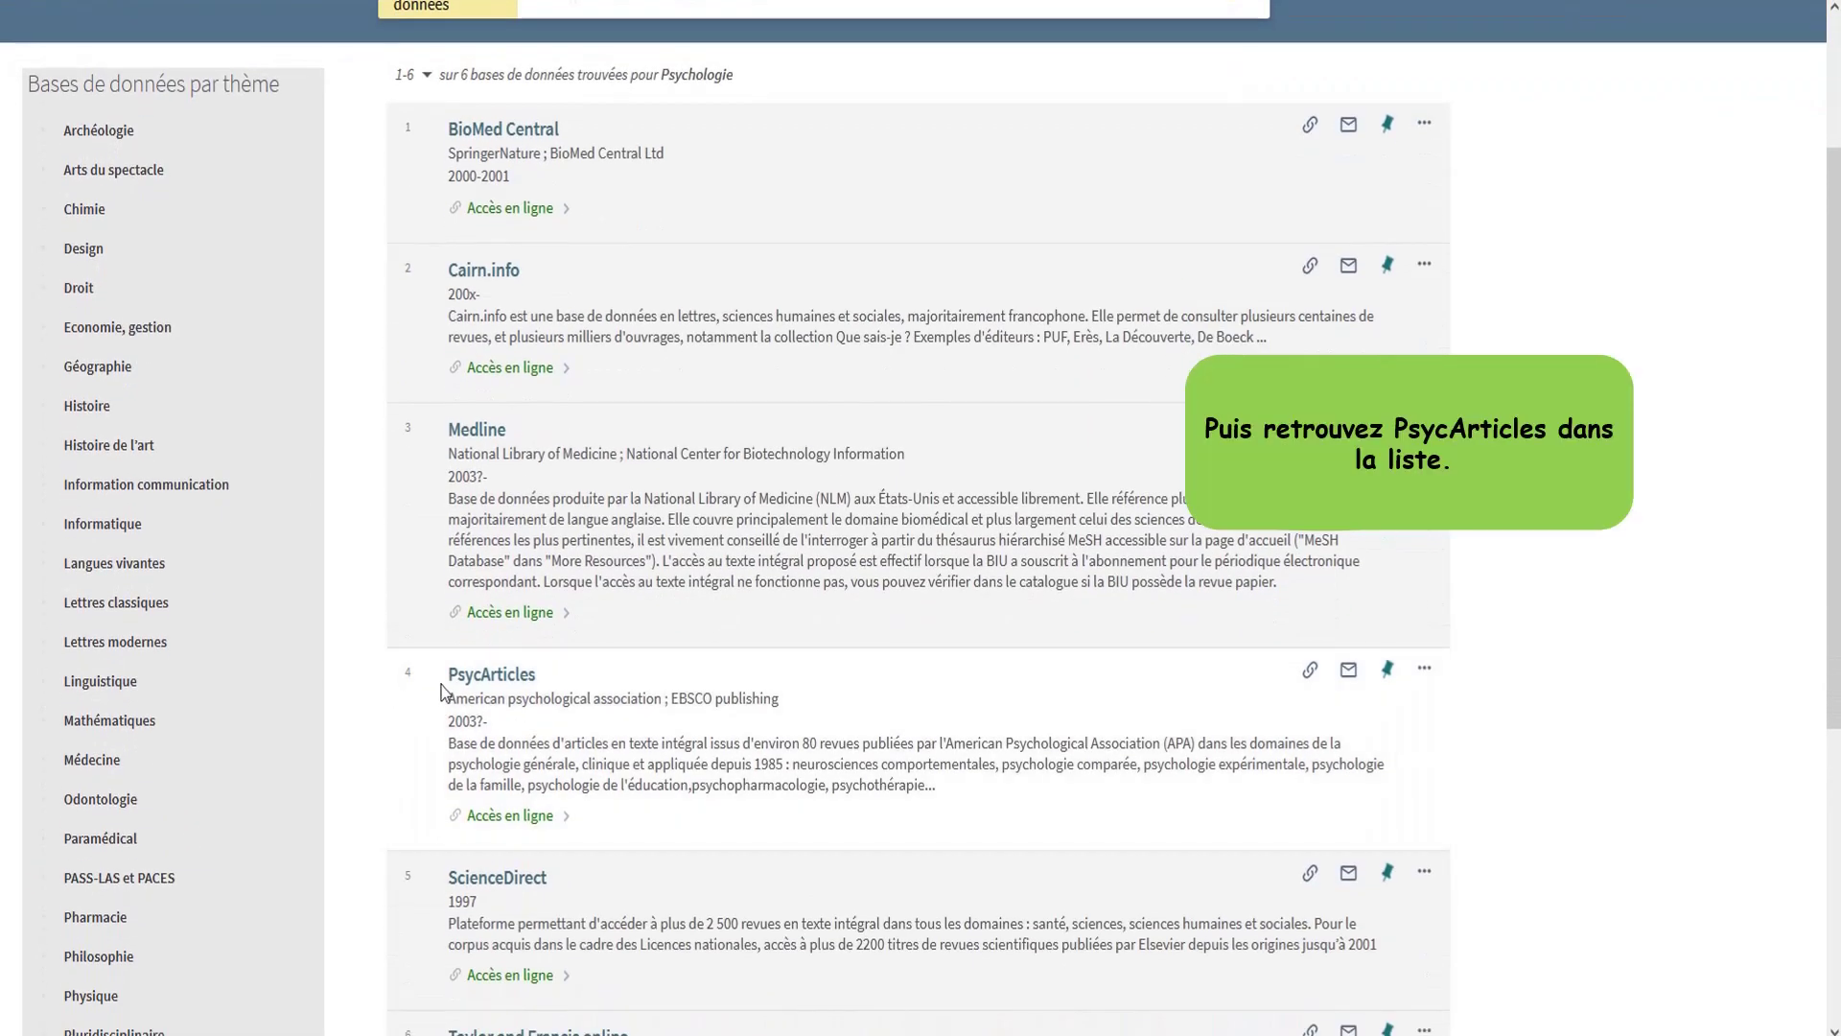
pyautogui.click(470, 676)
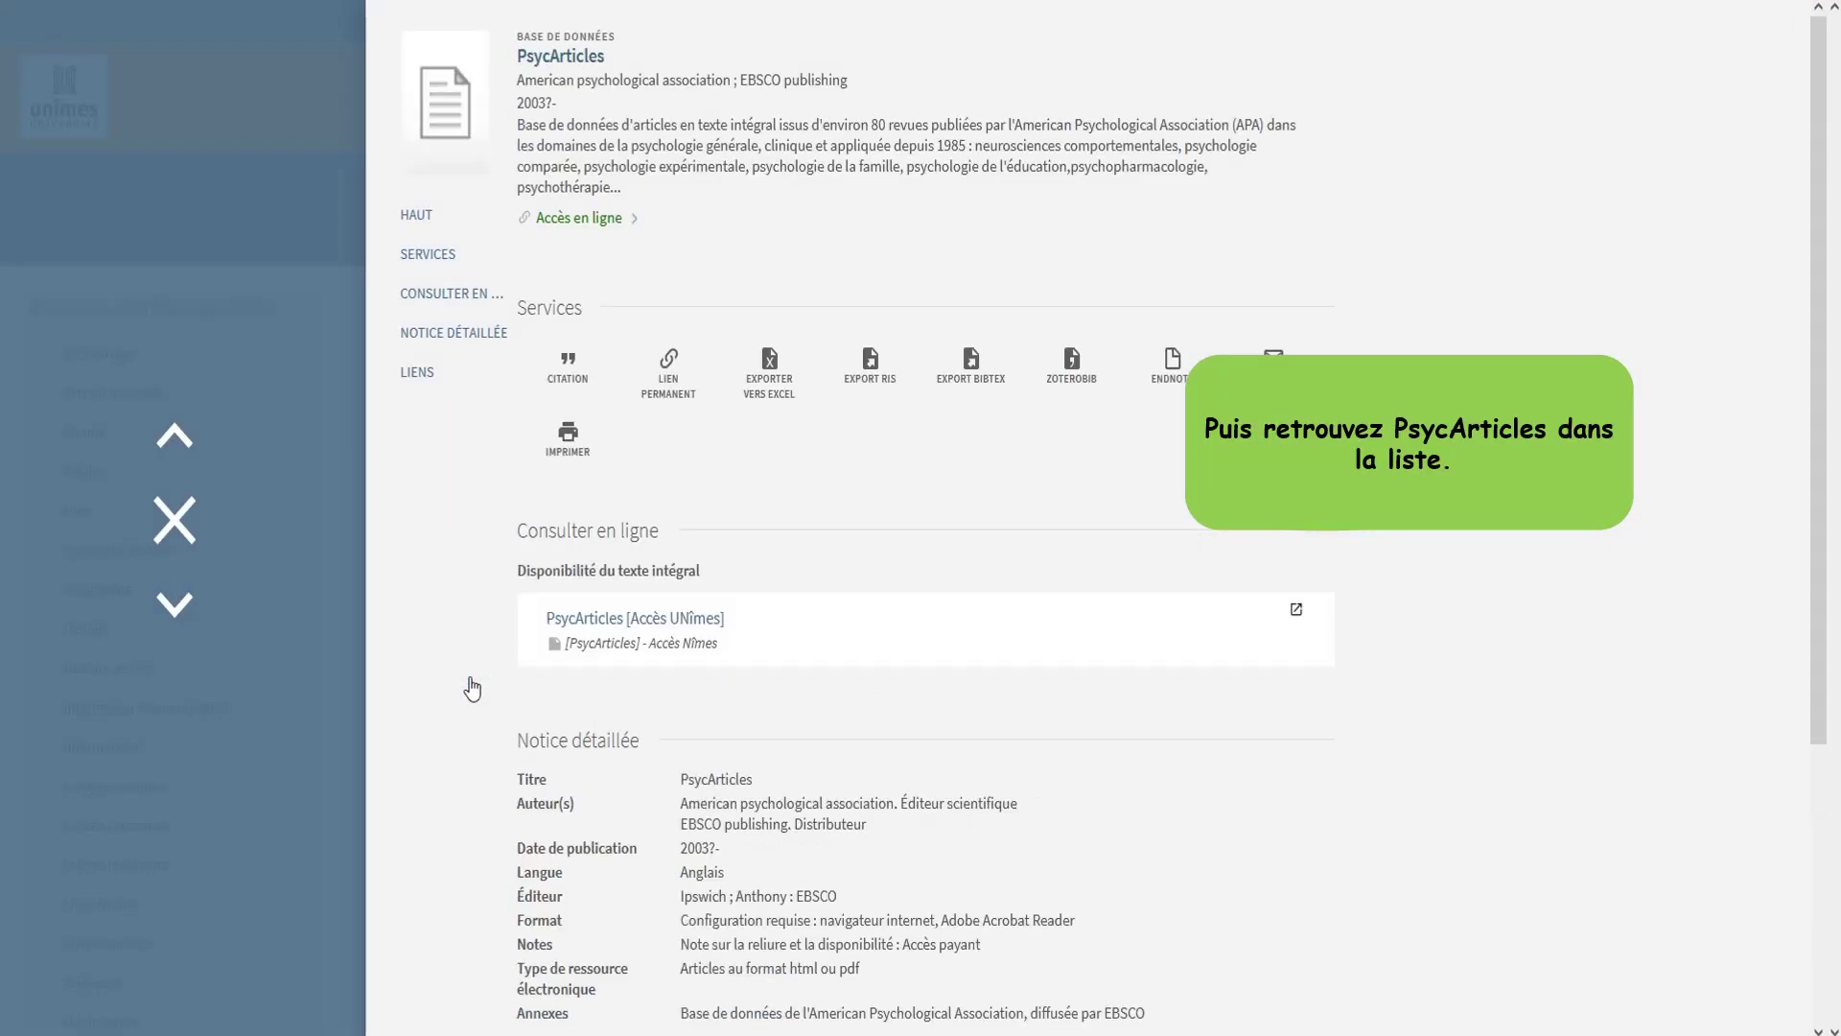
pyautogui.click(608, 618)
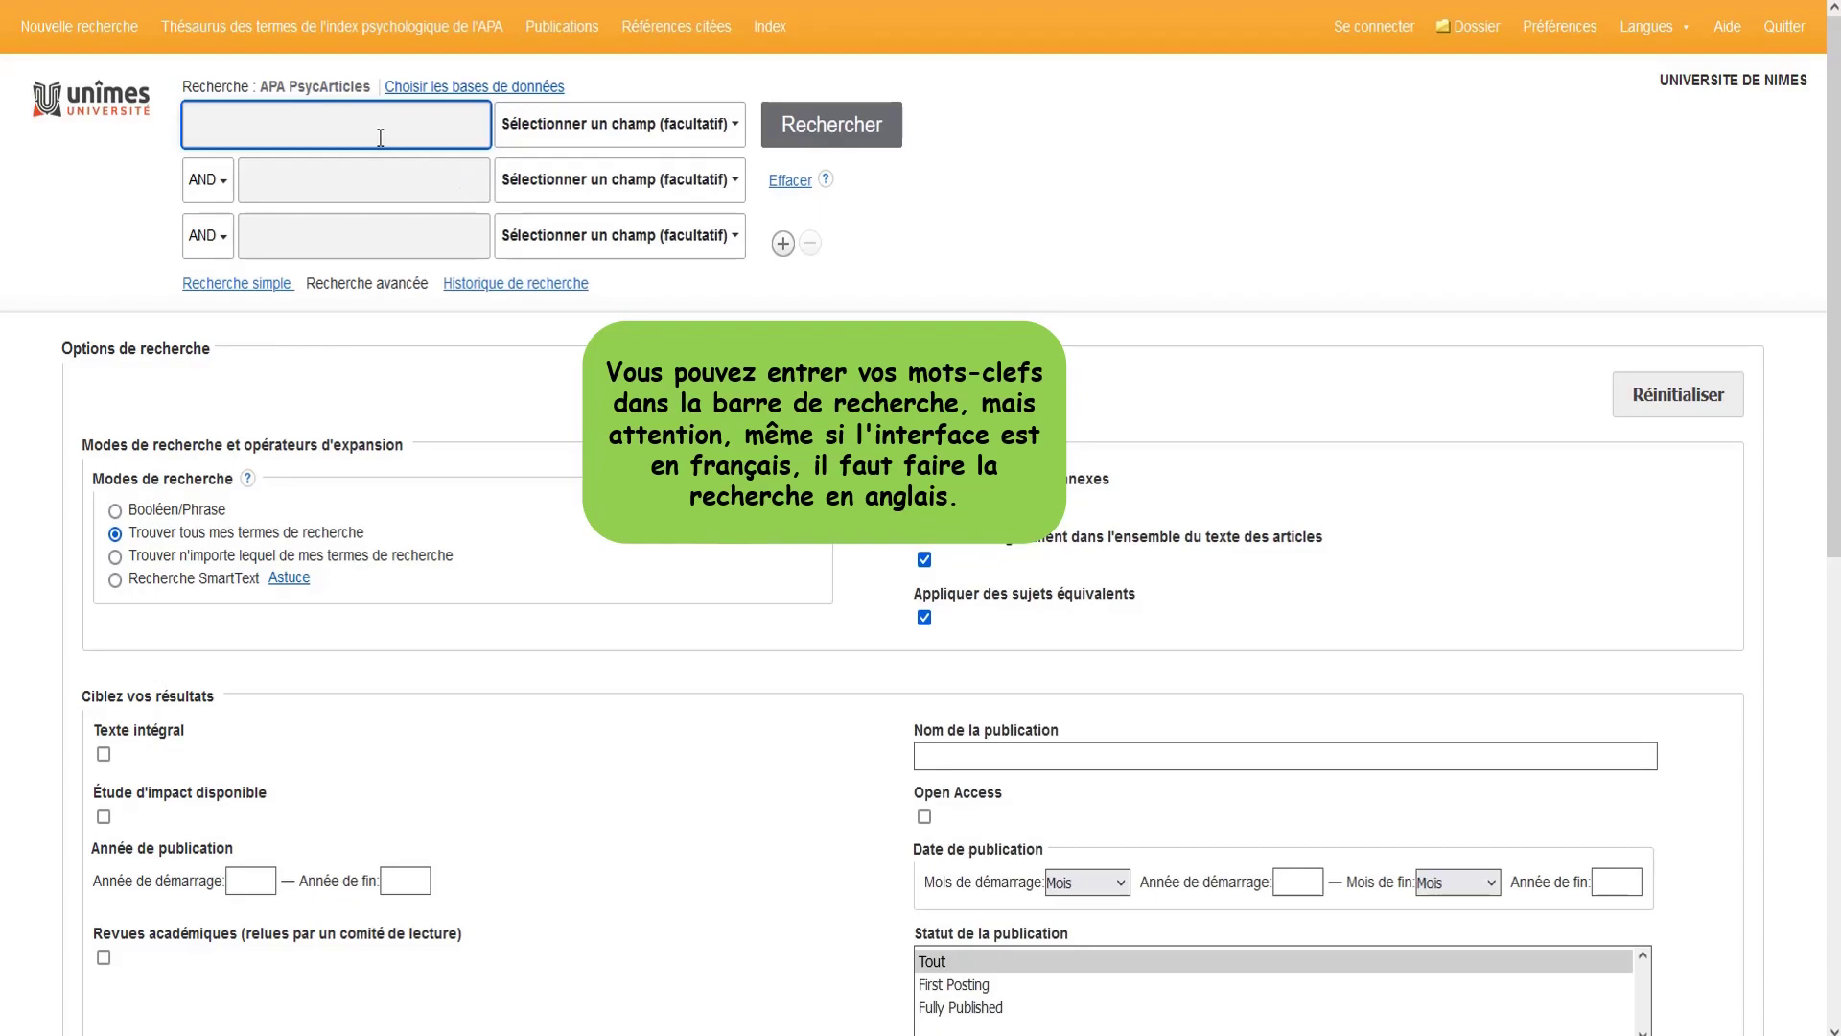
# Search PsycArticles for the suggested term "eating disorders" and check the number of results
pyautogui.write('eating di')
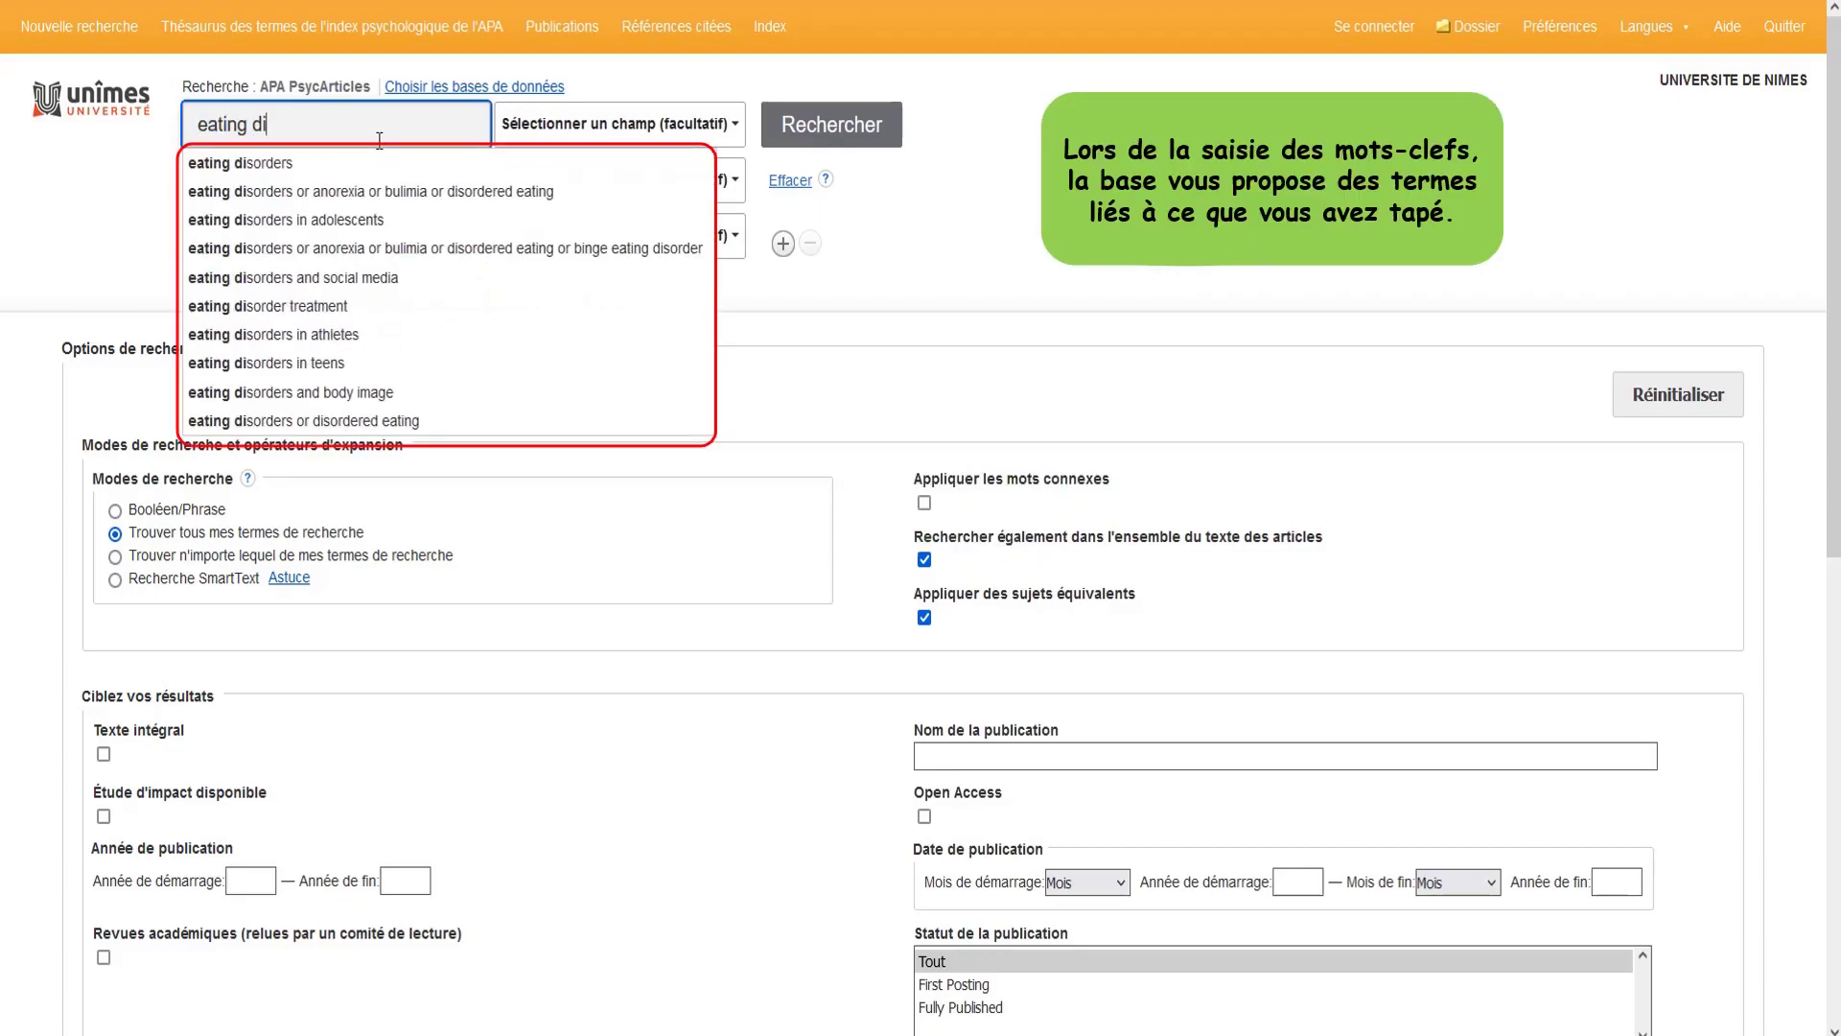
pyautogui.click(374, 165)
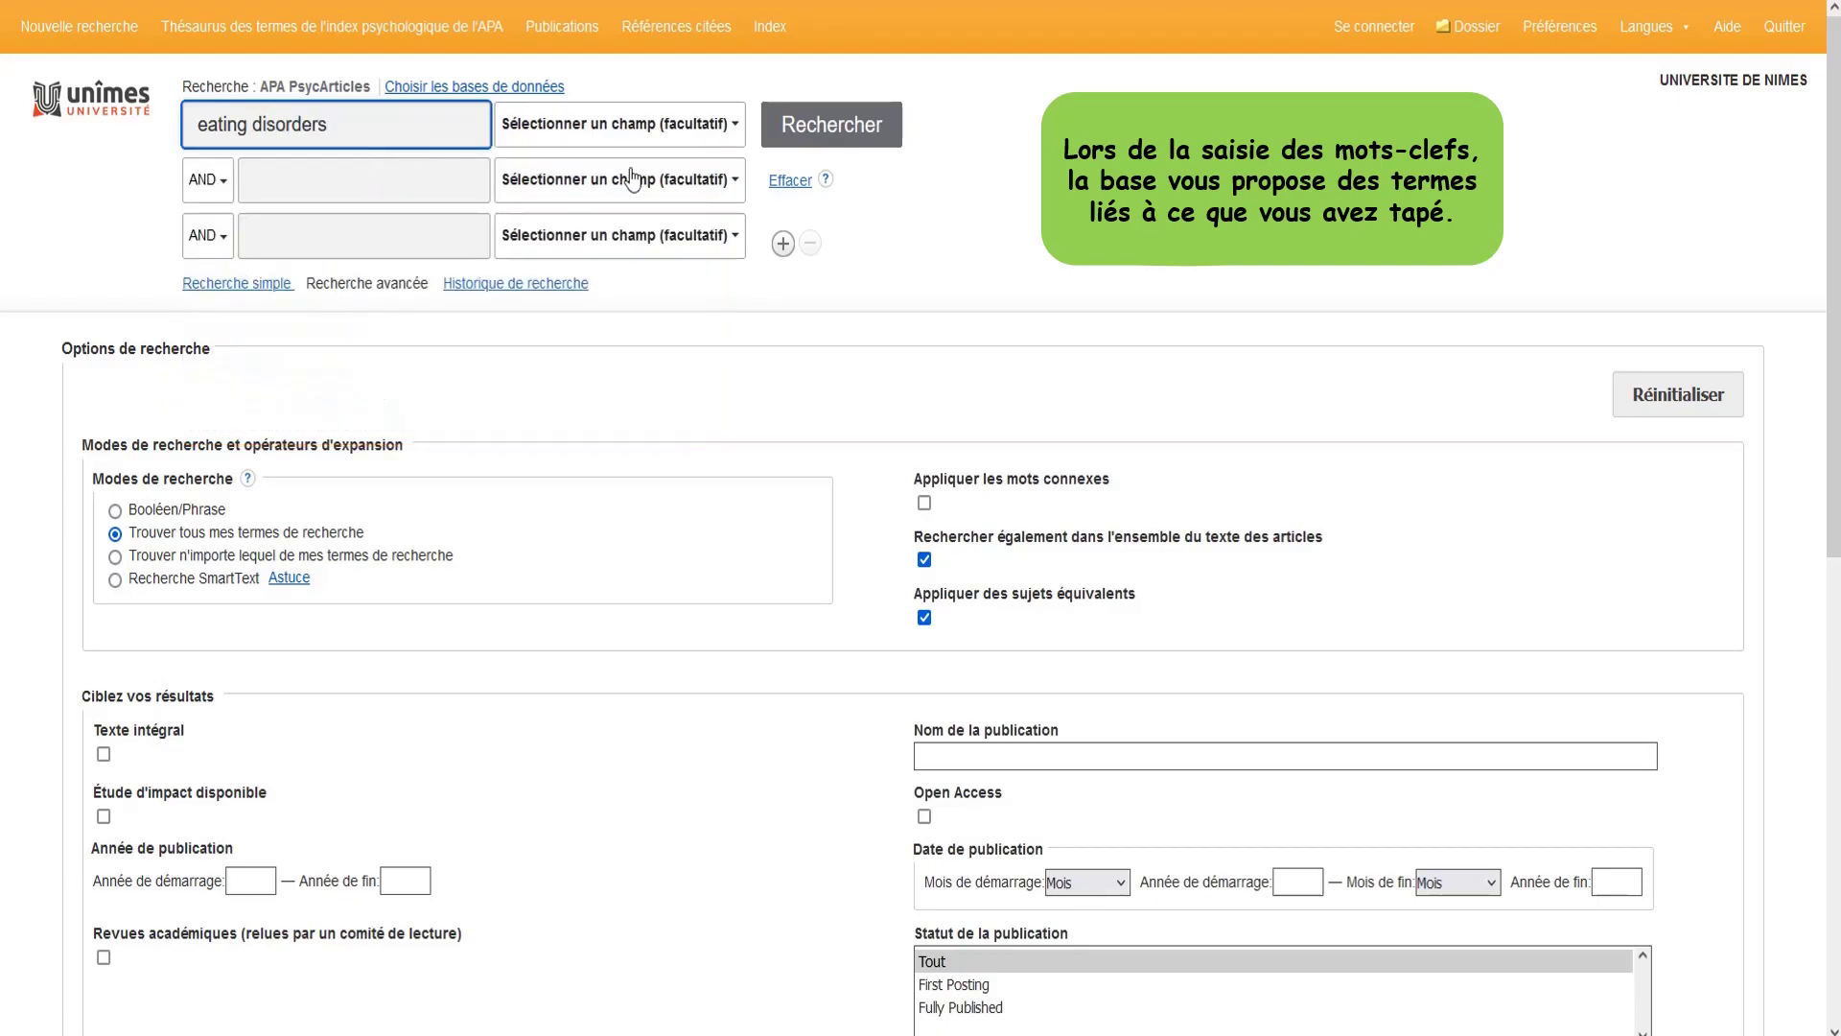
pyautogui.click(847, 132)
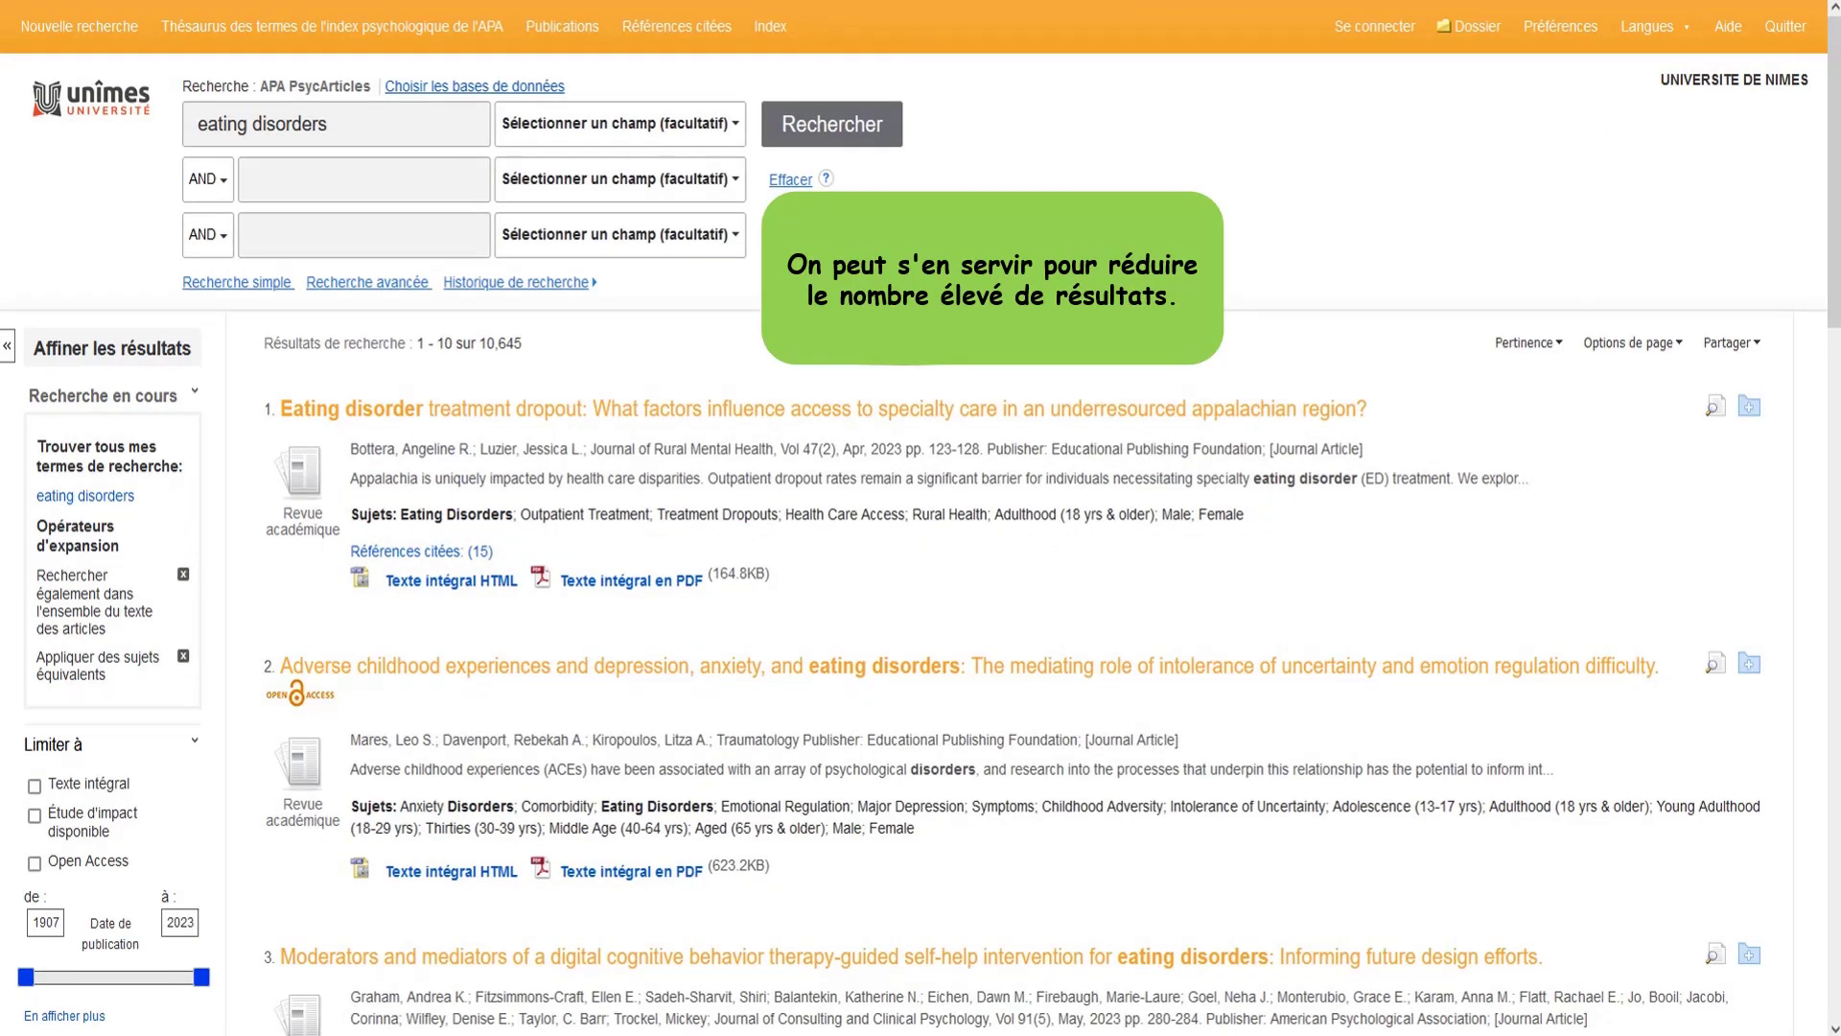
pyautogui.moveTo(533, 346); pyautogui.dragTo(479, 345)
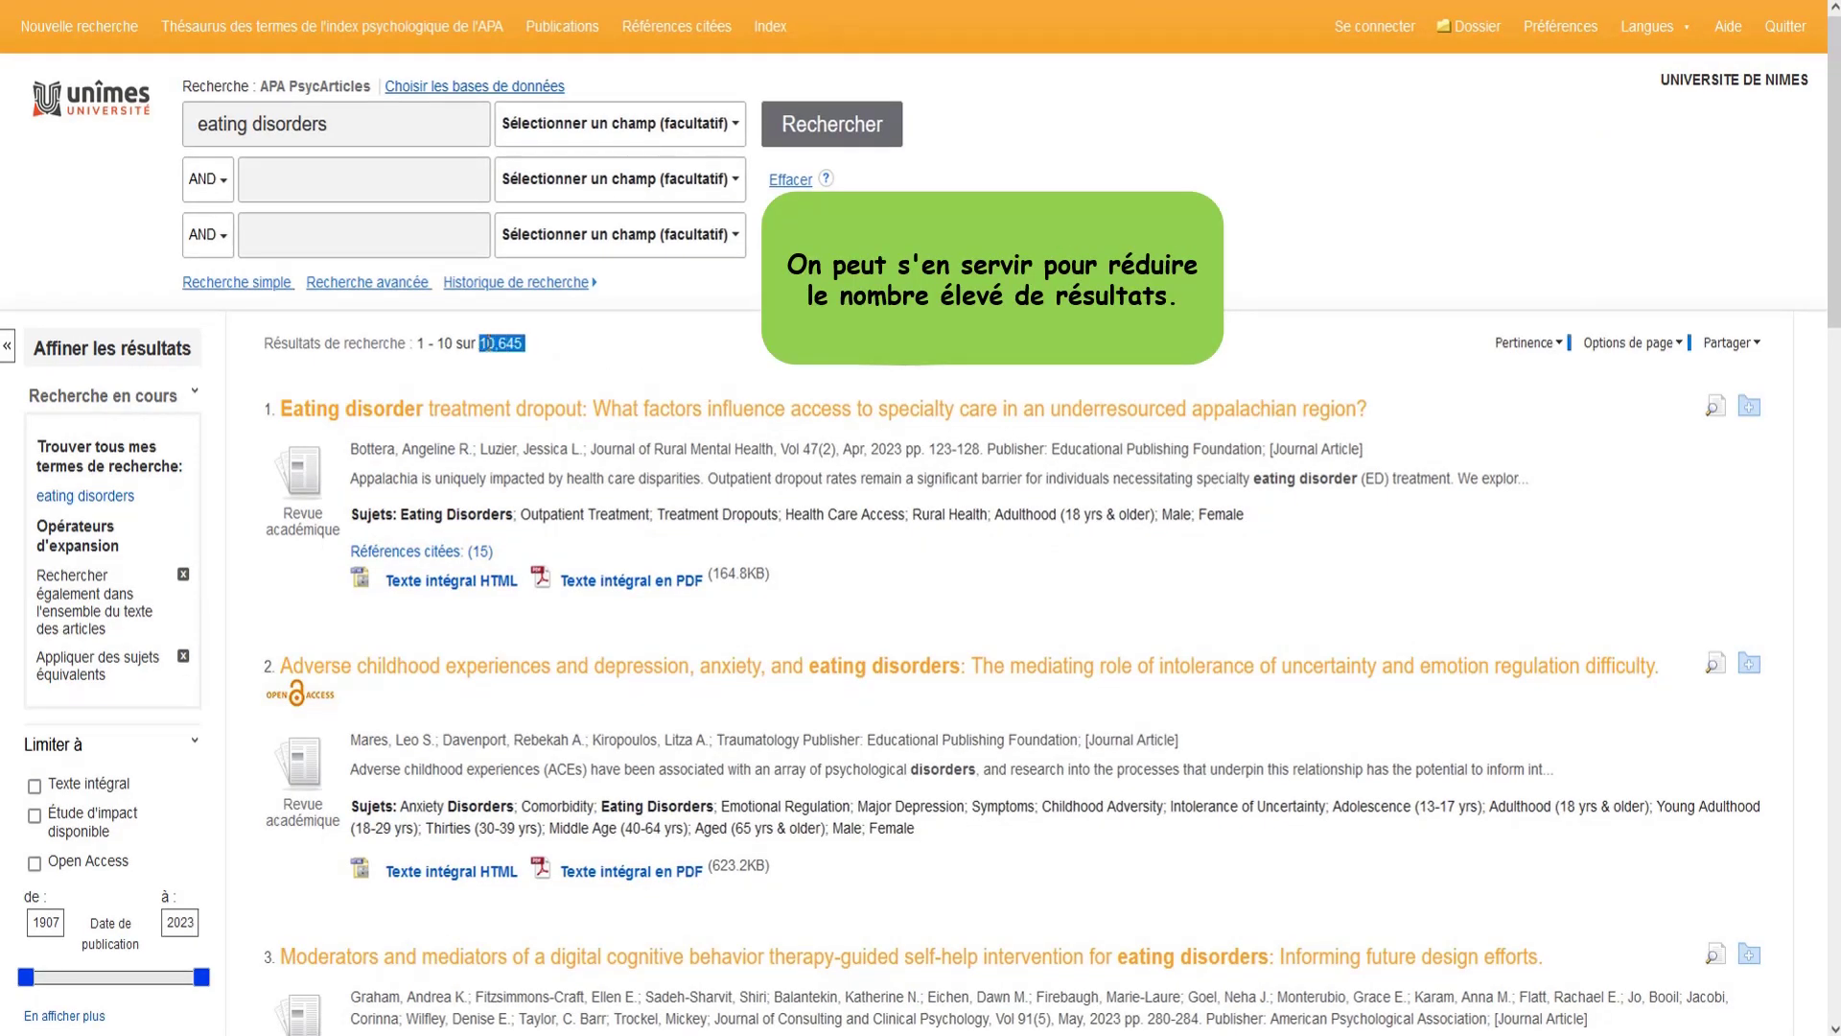
pyautogui.click(571, 338)
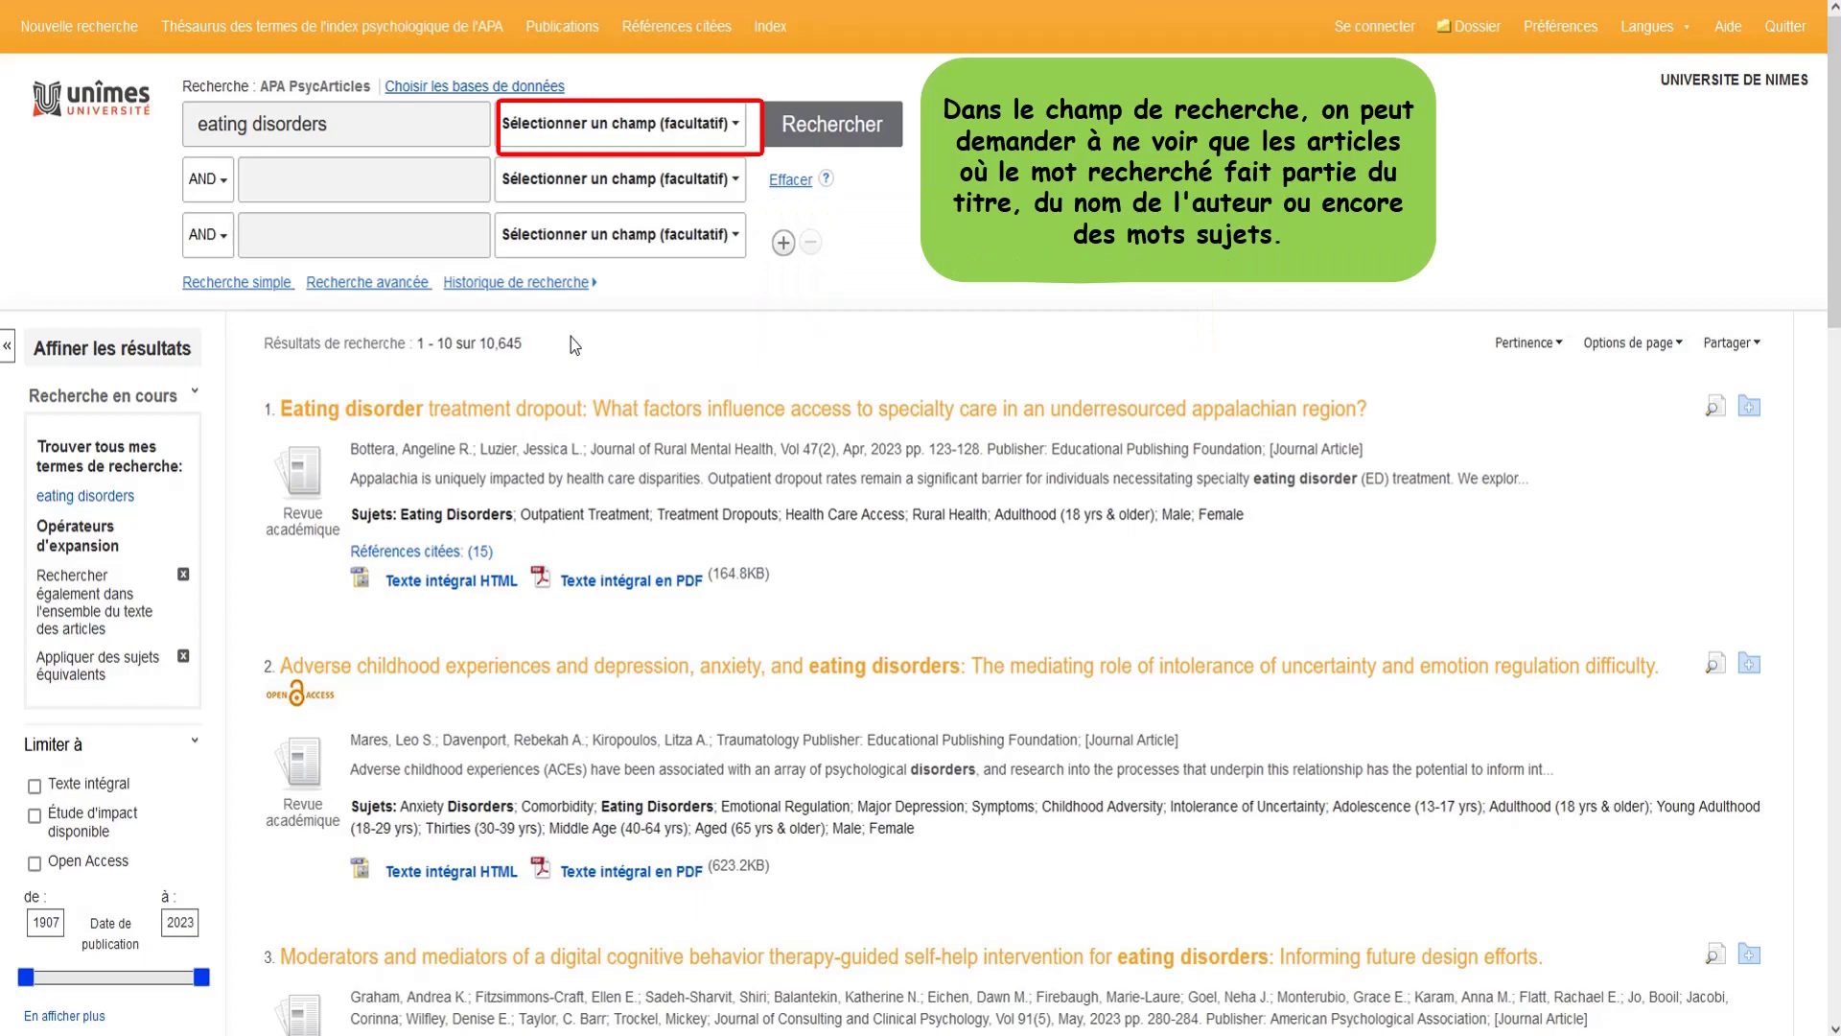
# Restrict the "eating disorders" term to the SU Subjects field, rerun the search and check the number of results
pyautogui.click(618, 129)
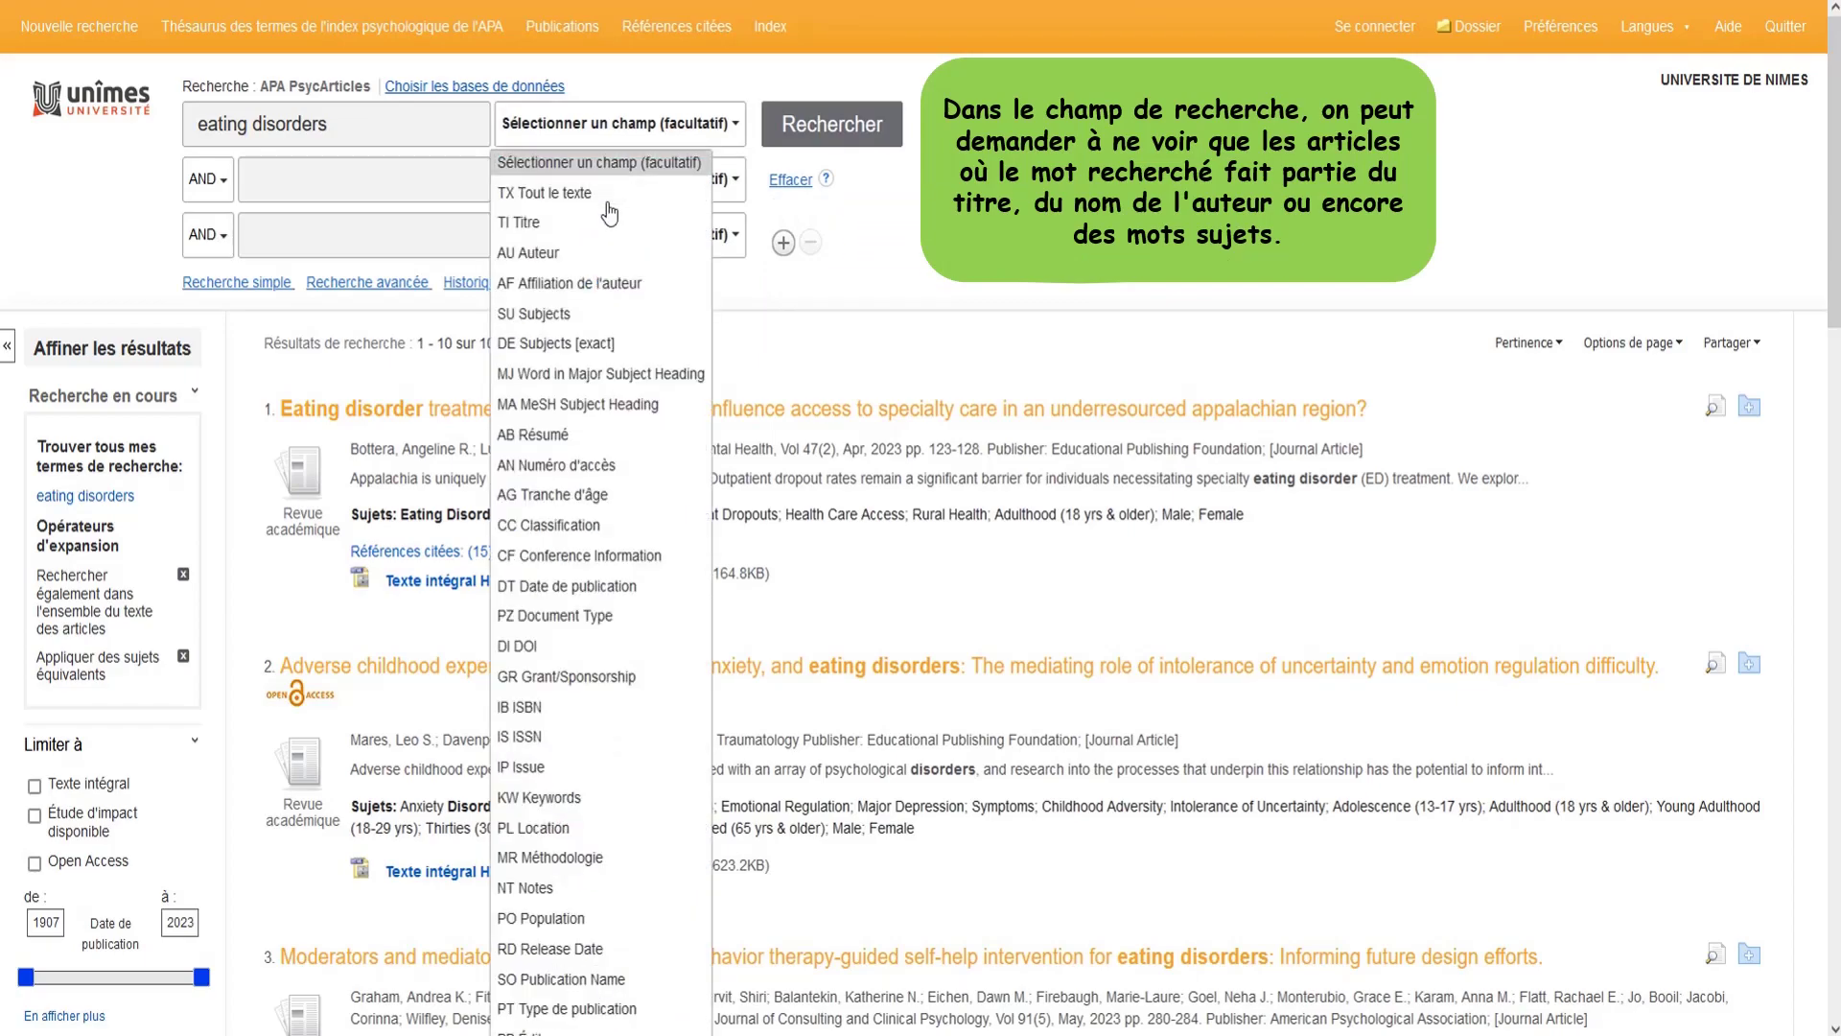
pyautogui.click(537, 314)
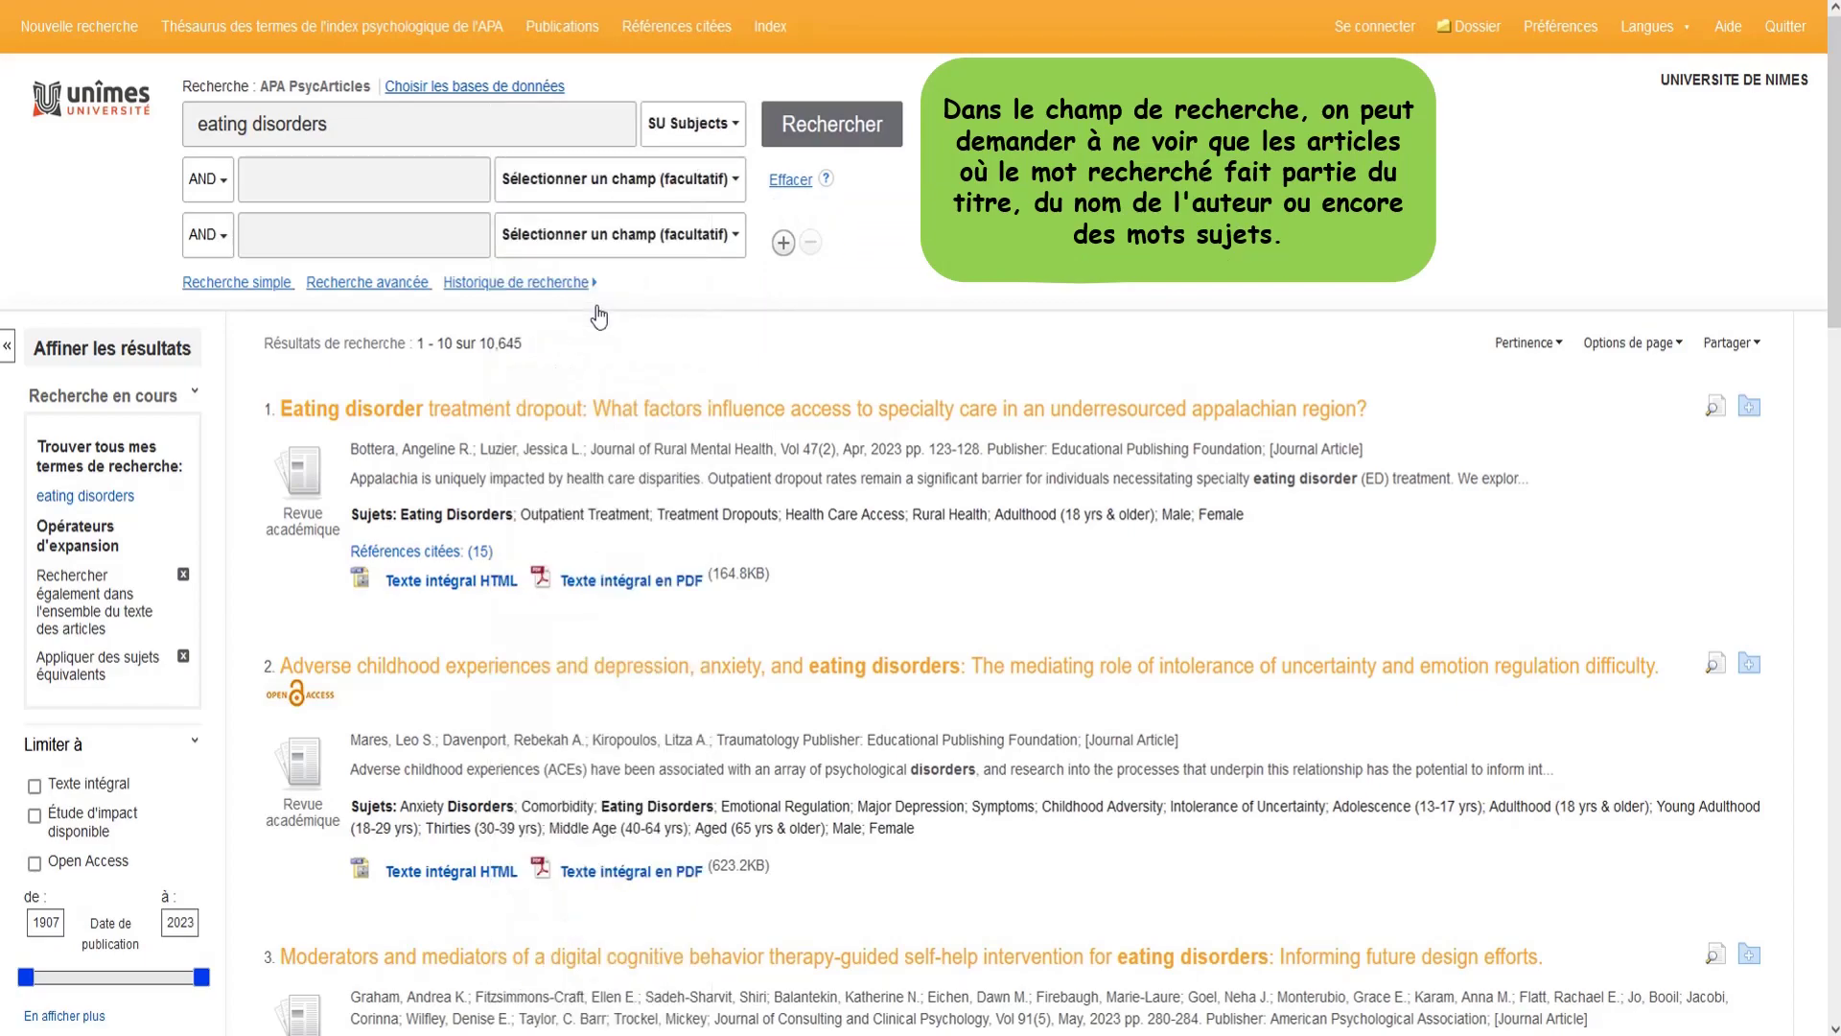
pyautogui.click(795, 138)
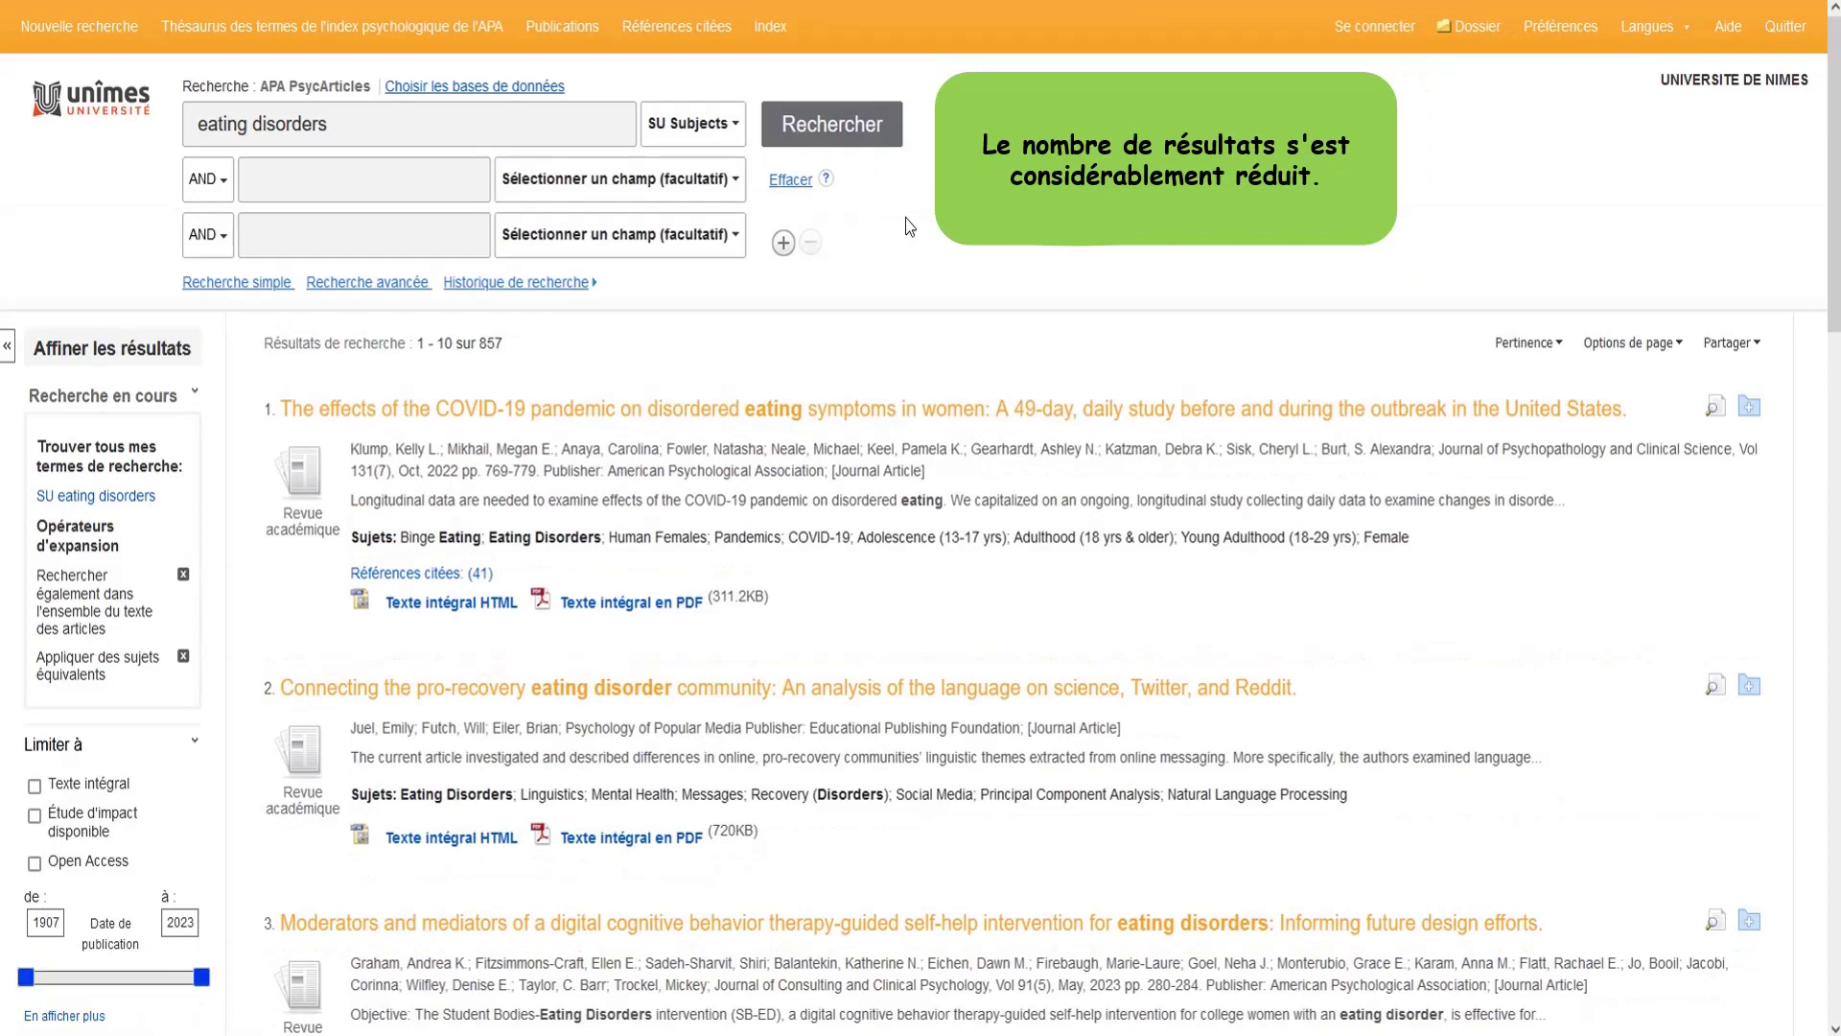
pyautogui.moveTo(728, 338); pyautogui.dragTo(492, 343)
pyautogui.click(580, 334)
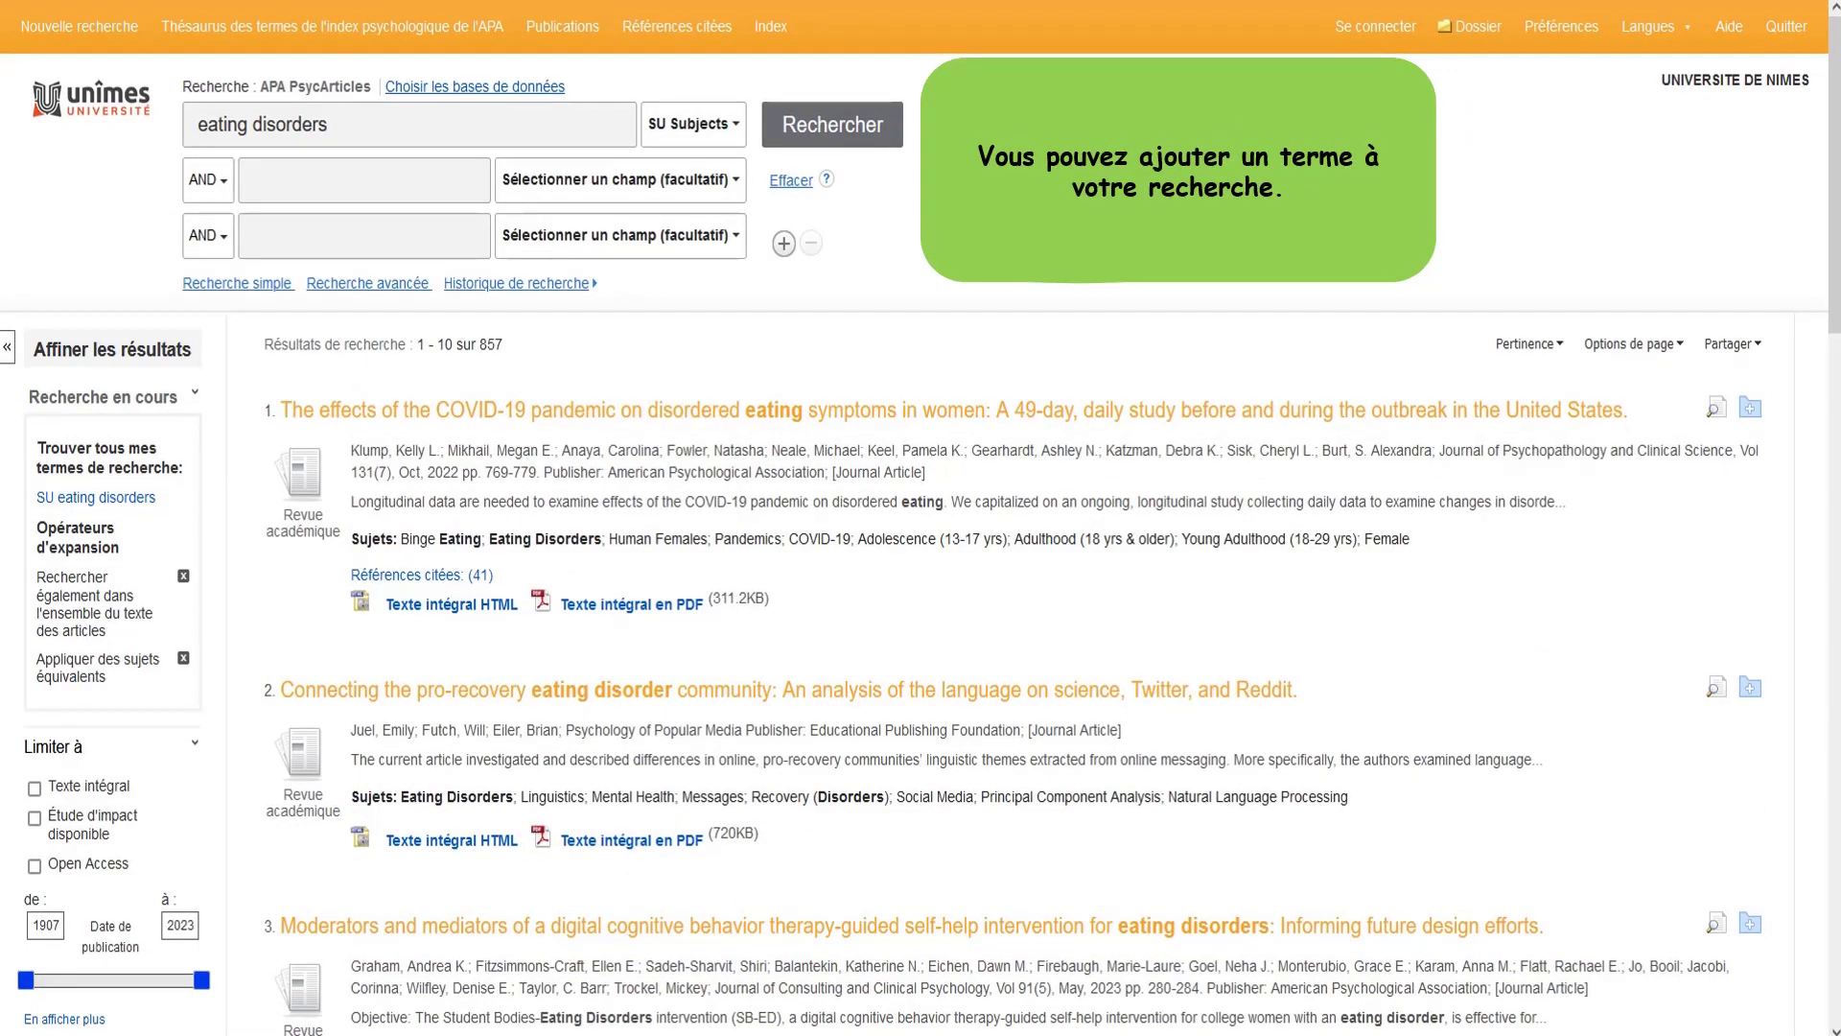
# Add "body image" as a second term combined with AND in the SU Subjects field, and rerun the search
pyautogui.click(448, 185)
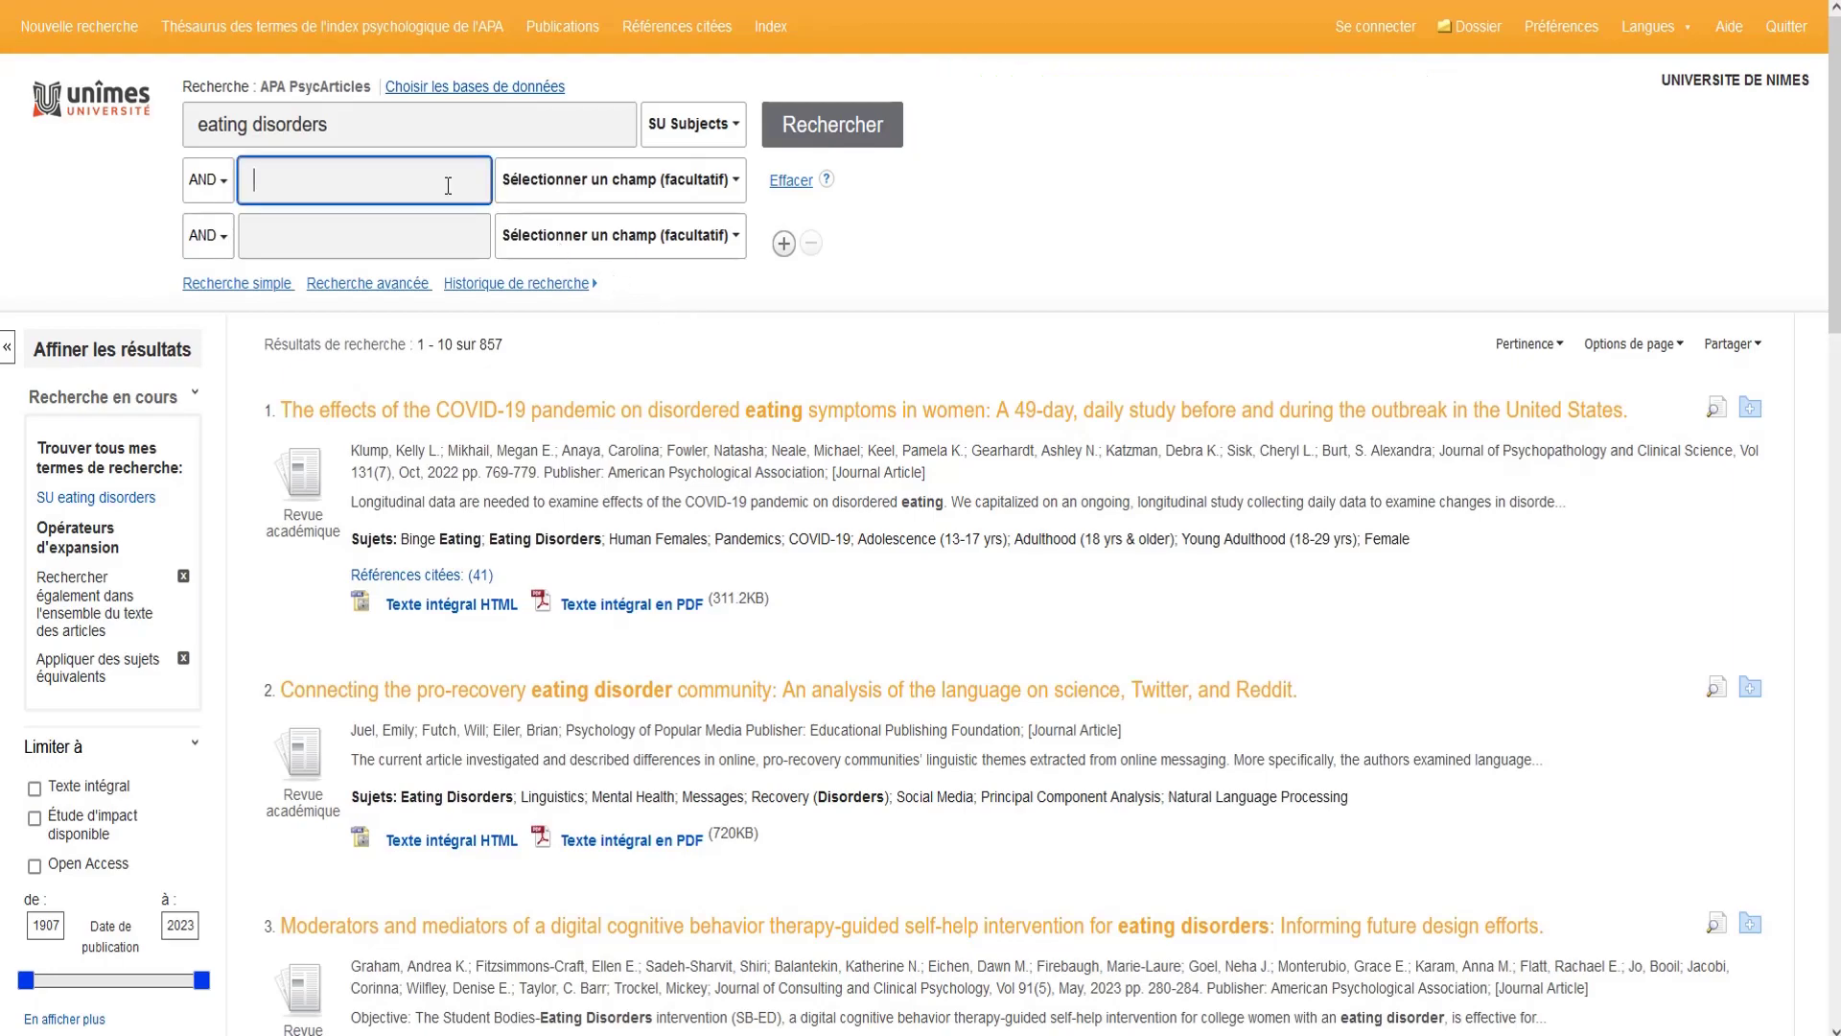
pyautogui.write('body image')
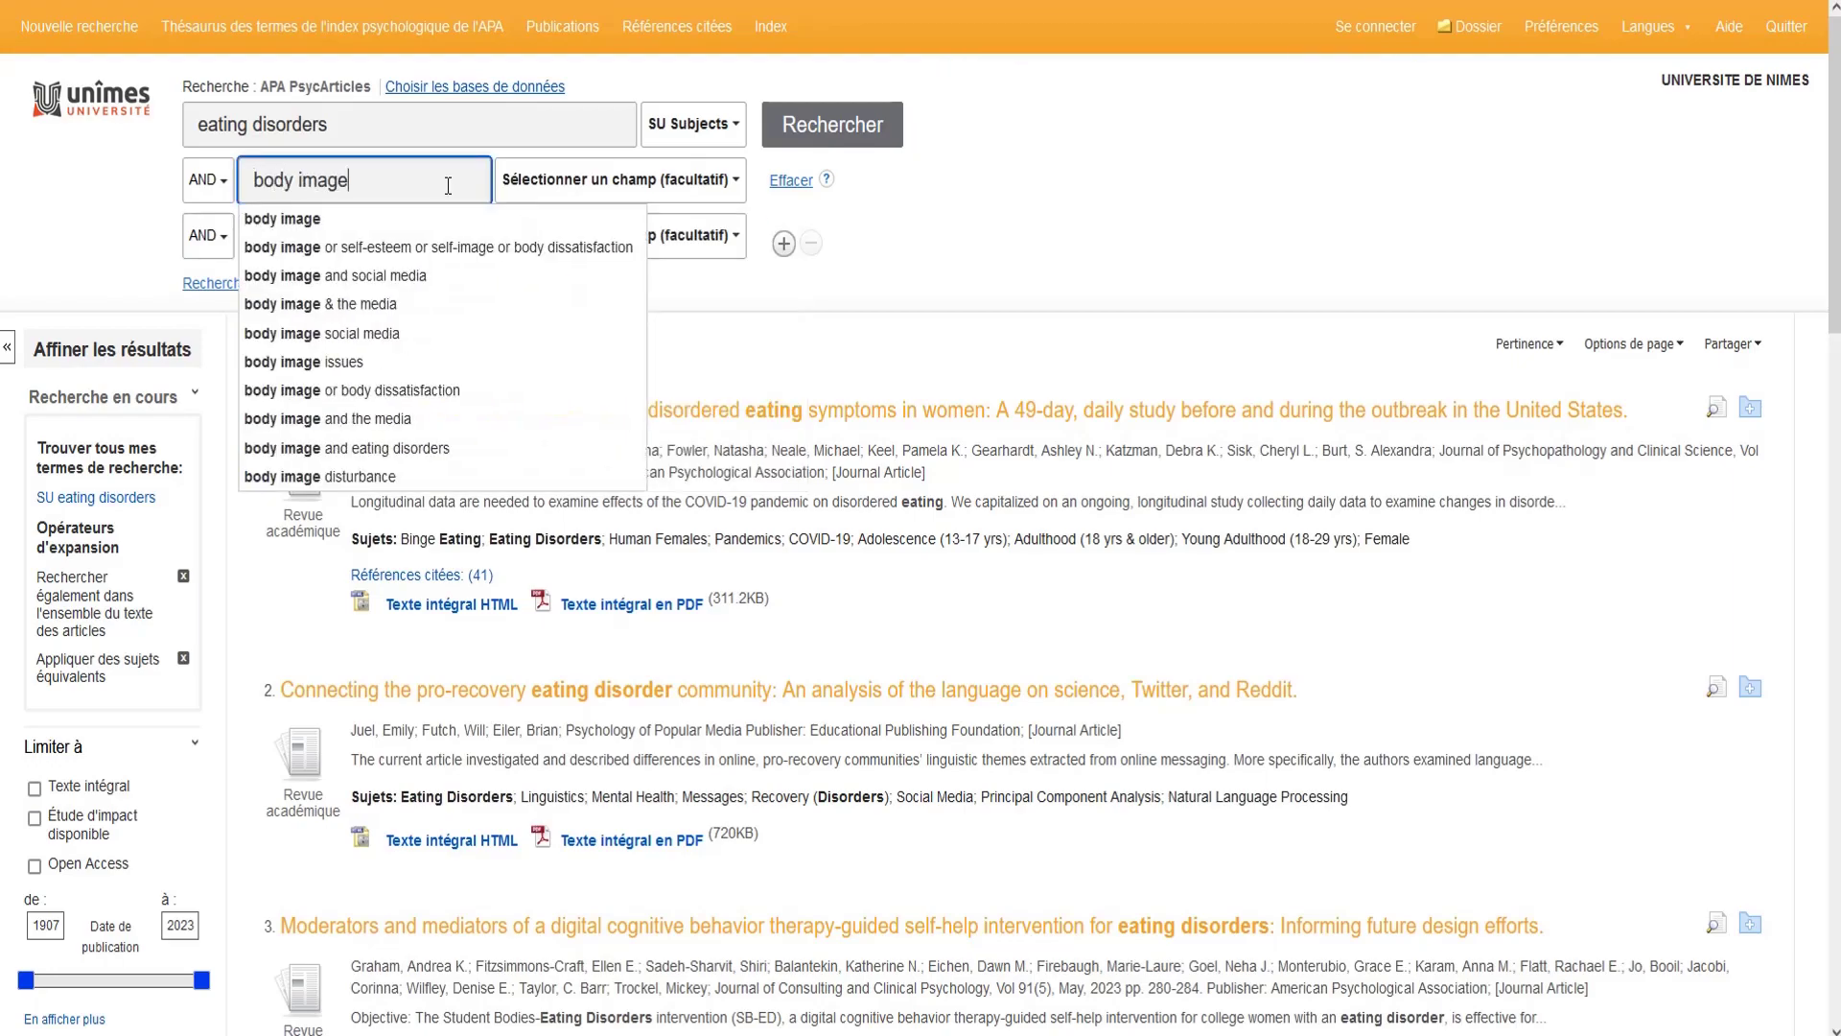
pyautogui.click(203, 184)
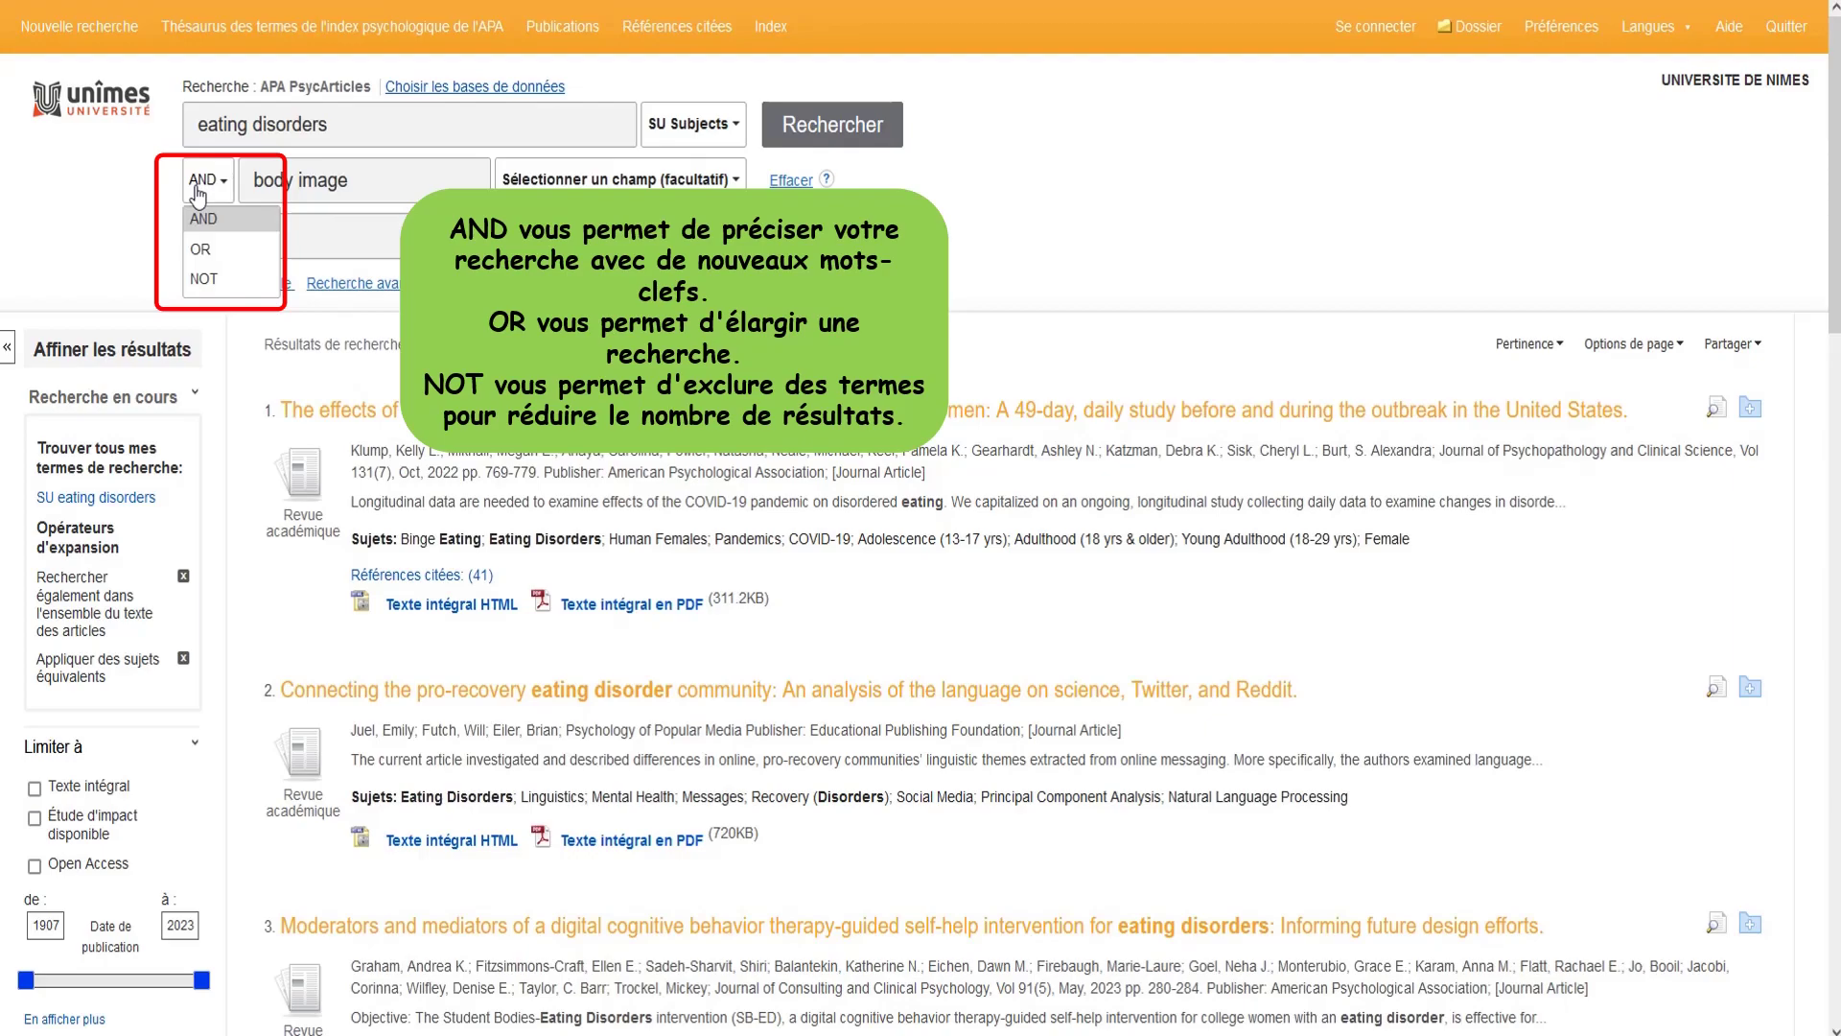
pyautogui.click(576, 199)
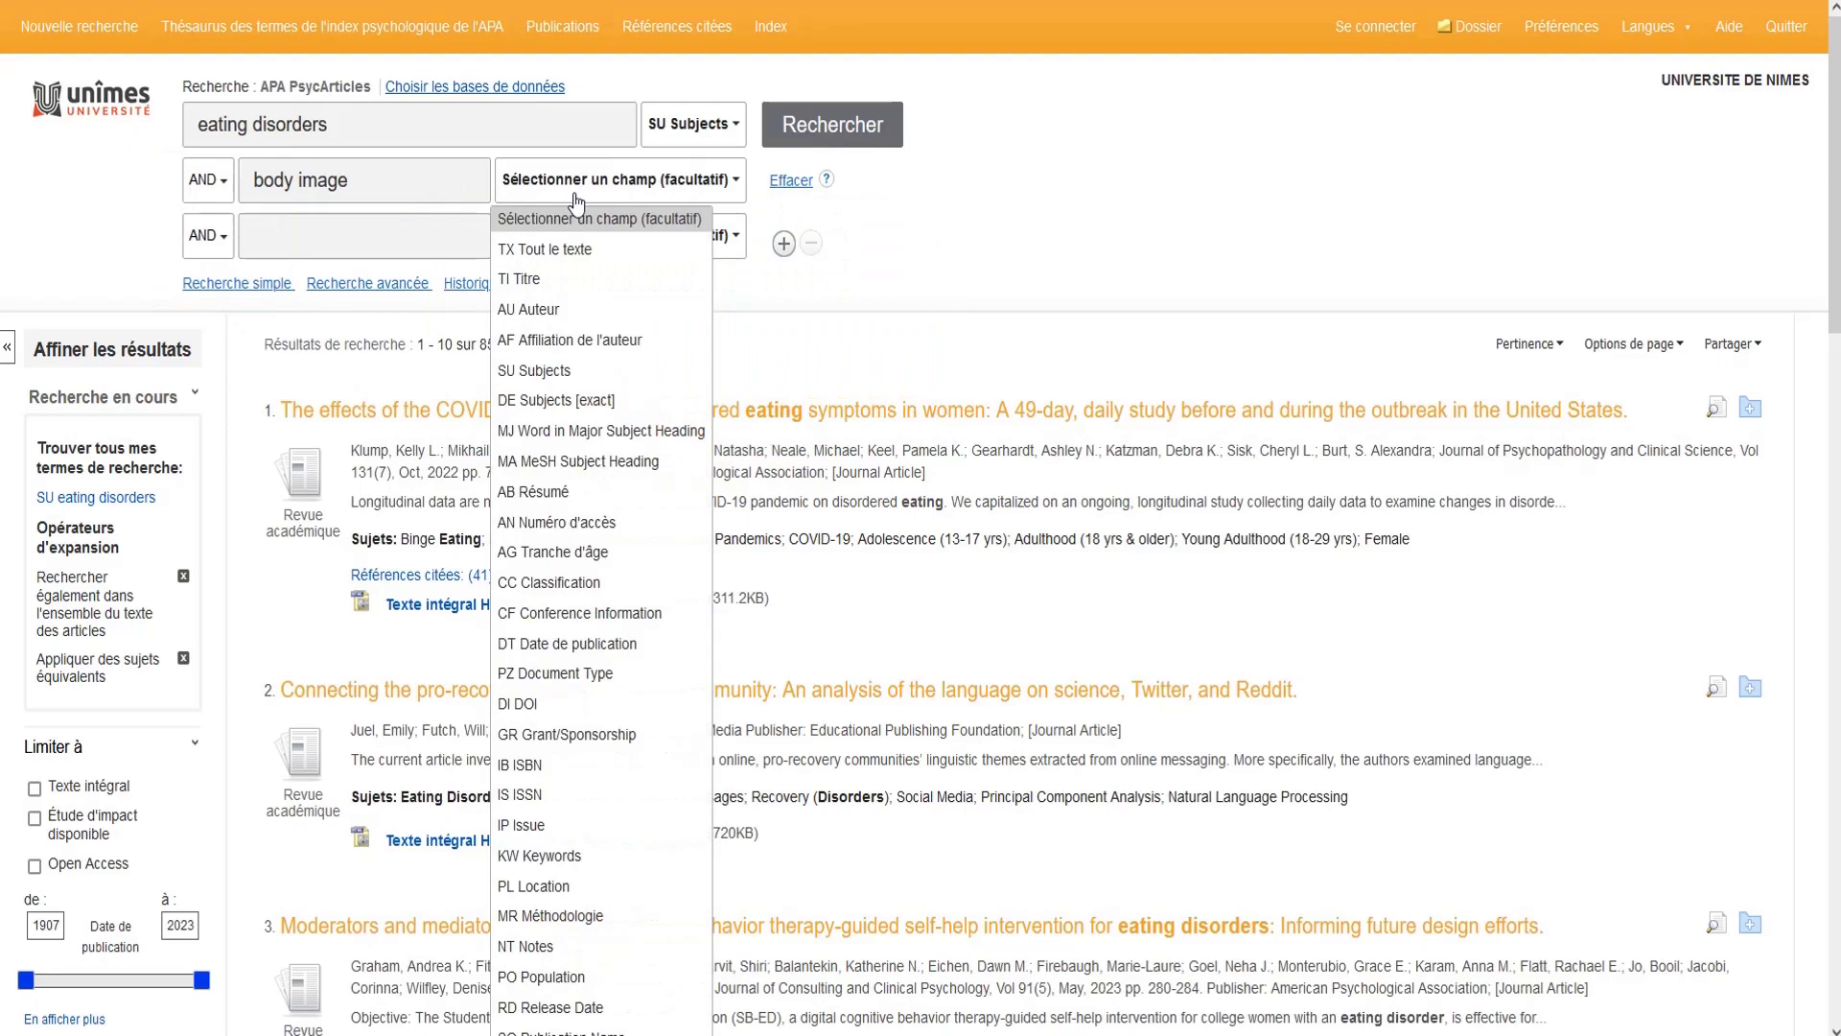
pyautogui.click(573, 370)
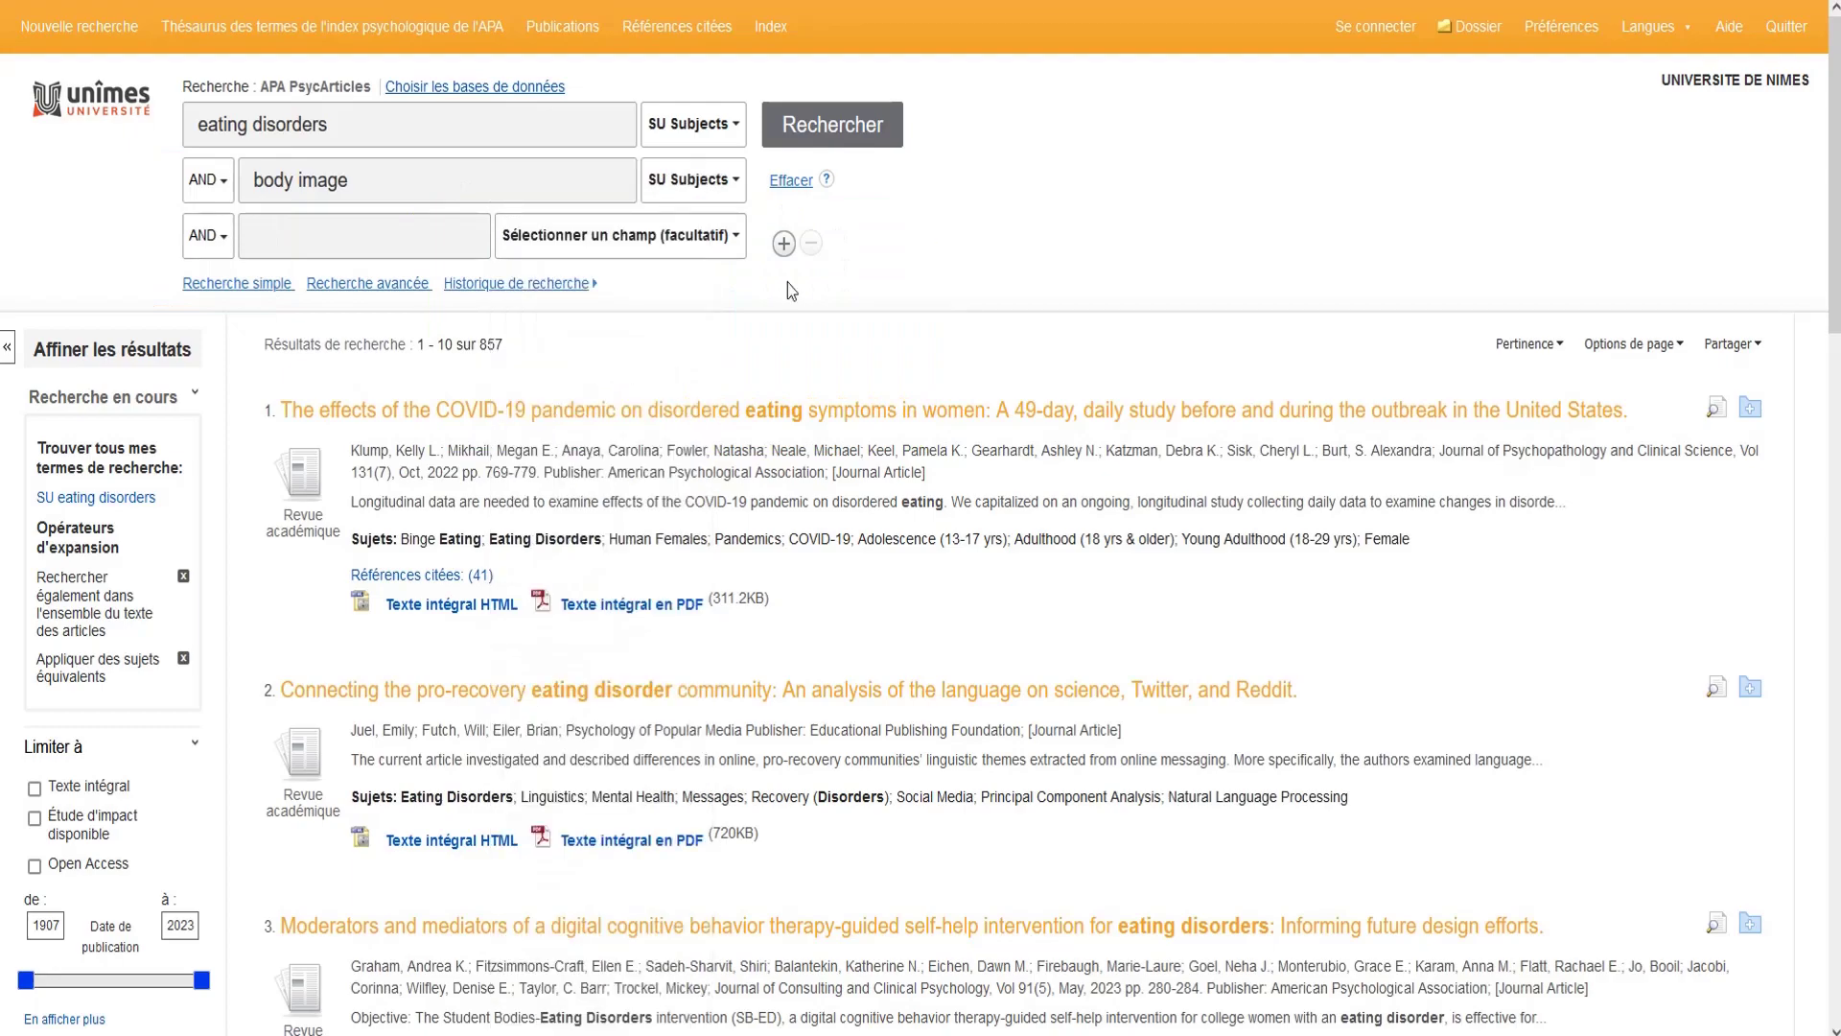
pyautogui.click(867, 130)
pyautogui.moveTo(506, 345); pyautogui.dragTo(479, 347)
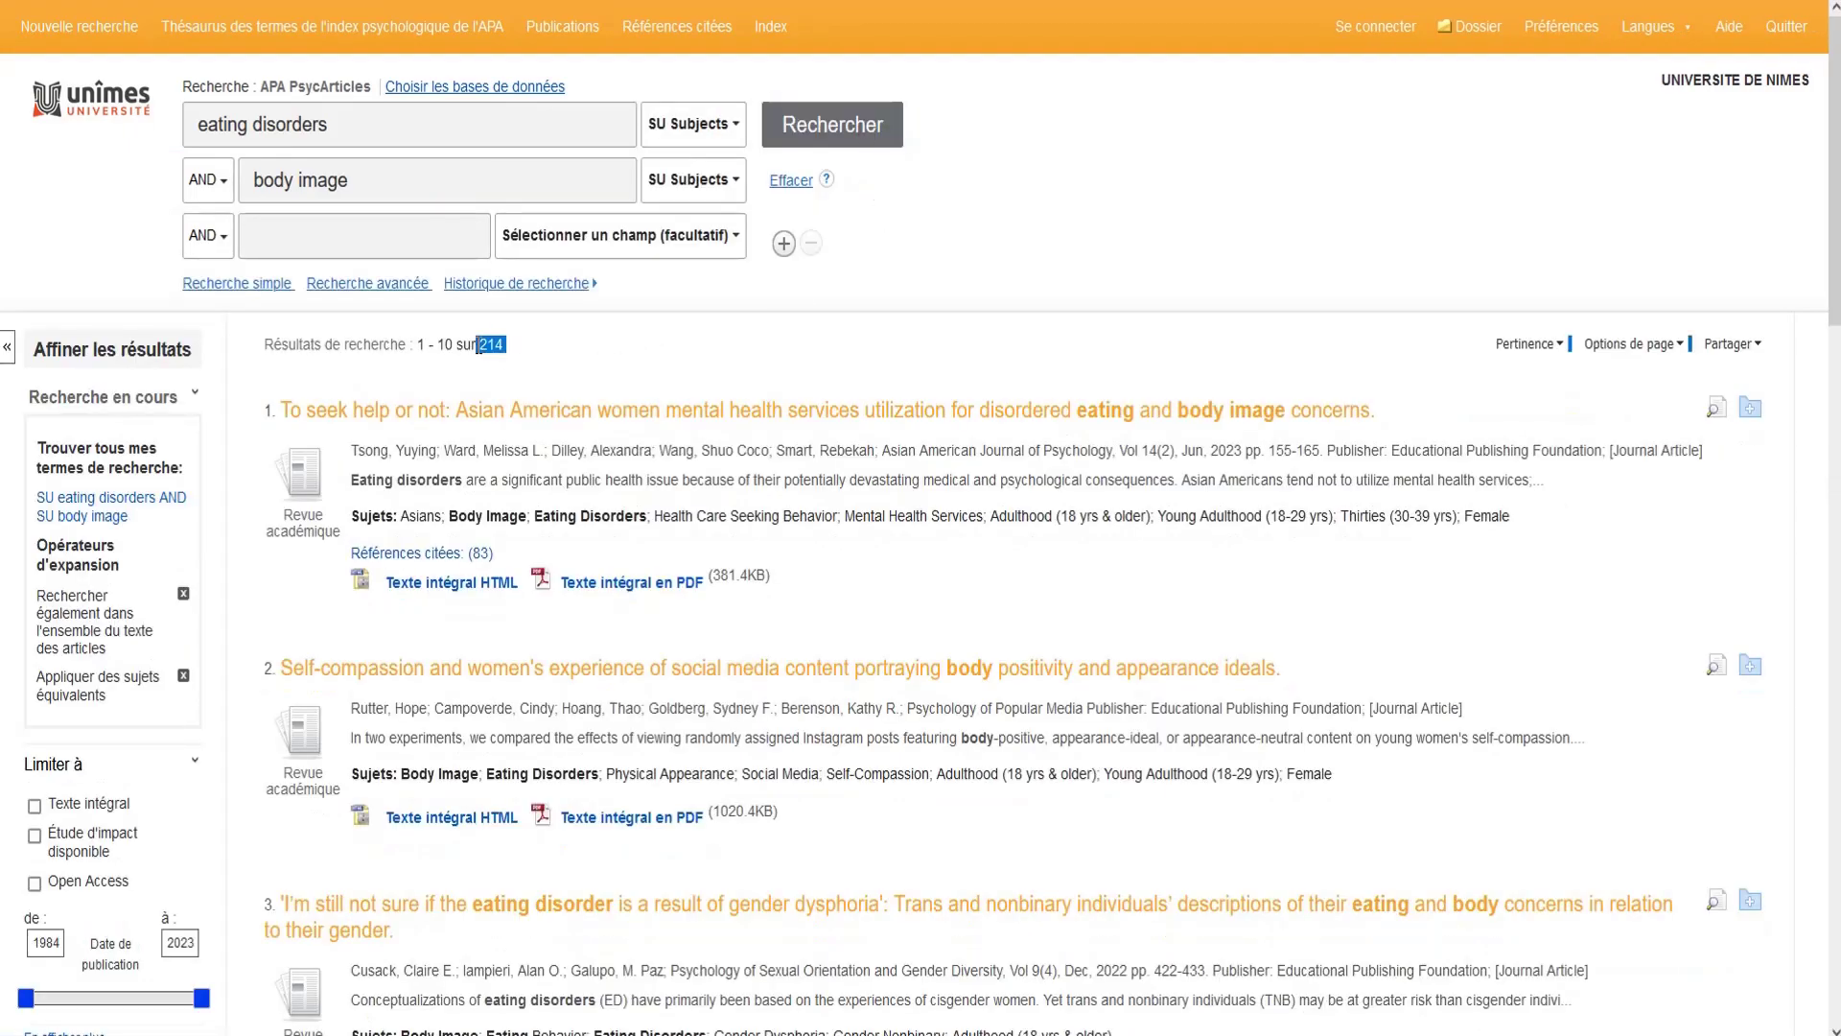
pyautogui.click(542, 356)
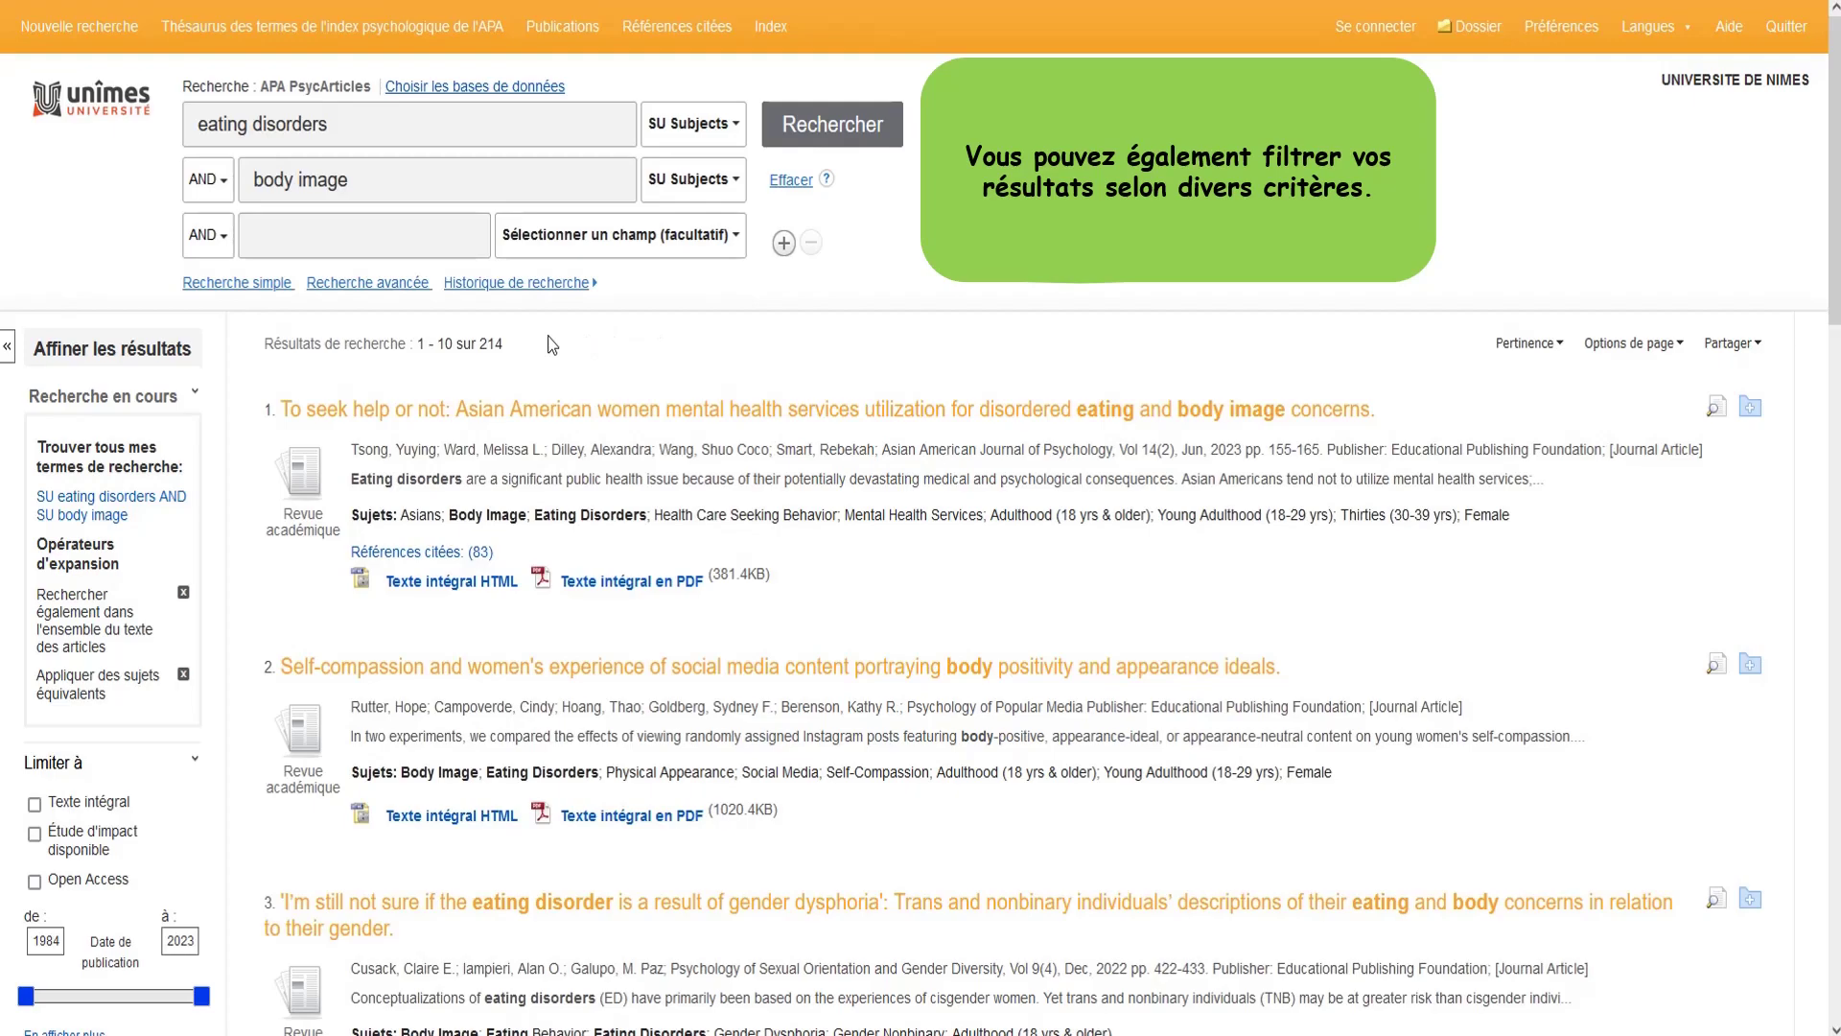
# Expand the Age and Population filters and limit the results to the age group thirties (30-39 yrs)
pyautogui.scroll(-3, 230, 377)
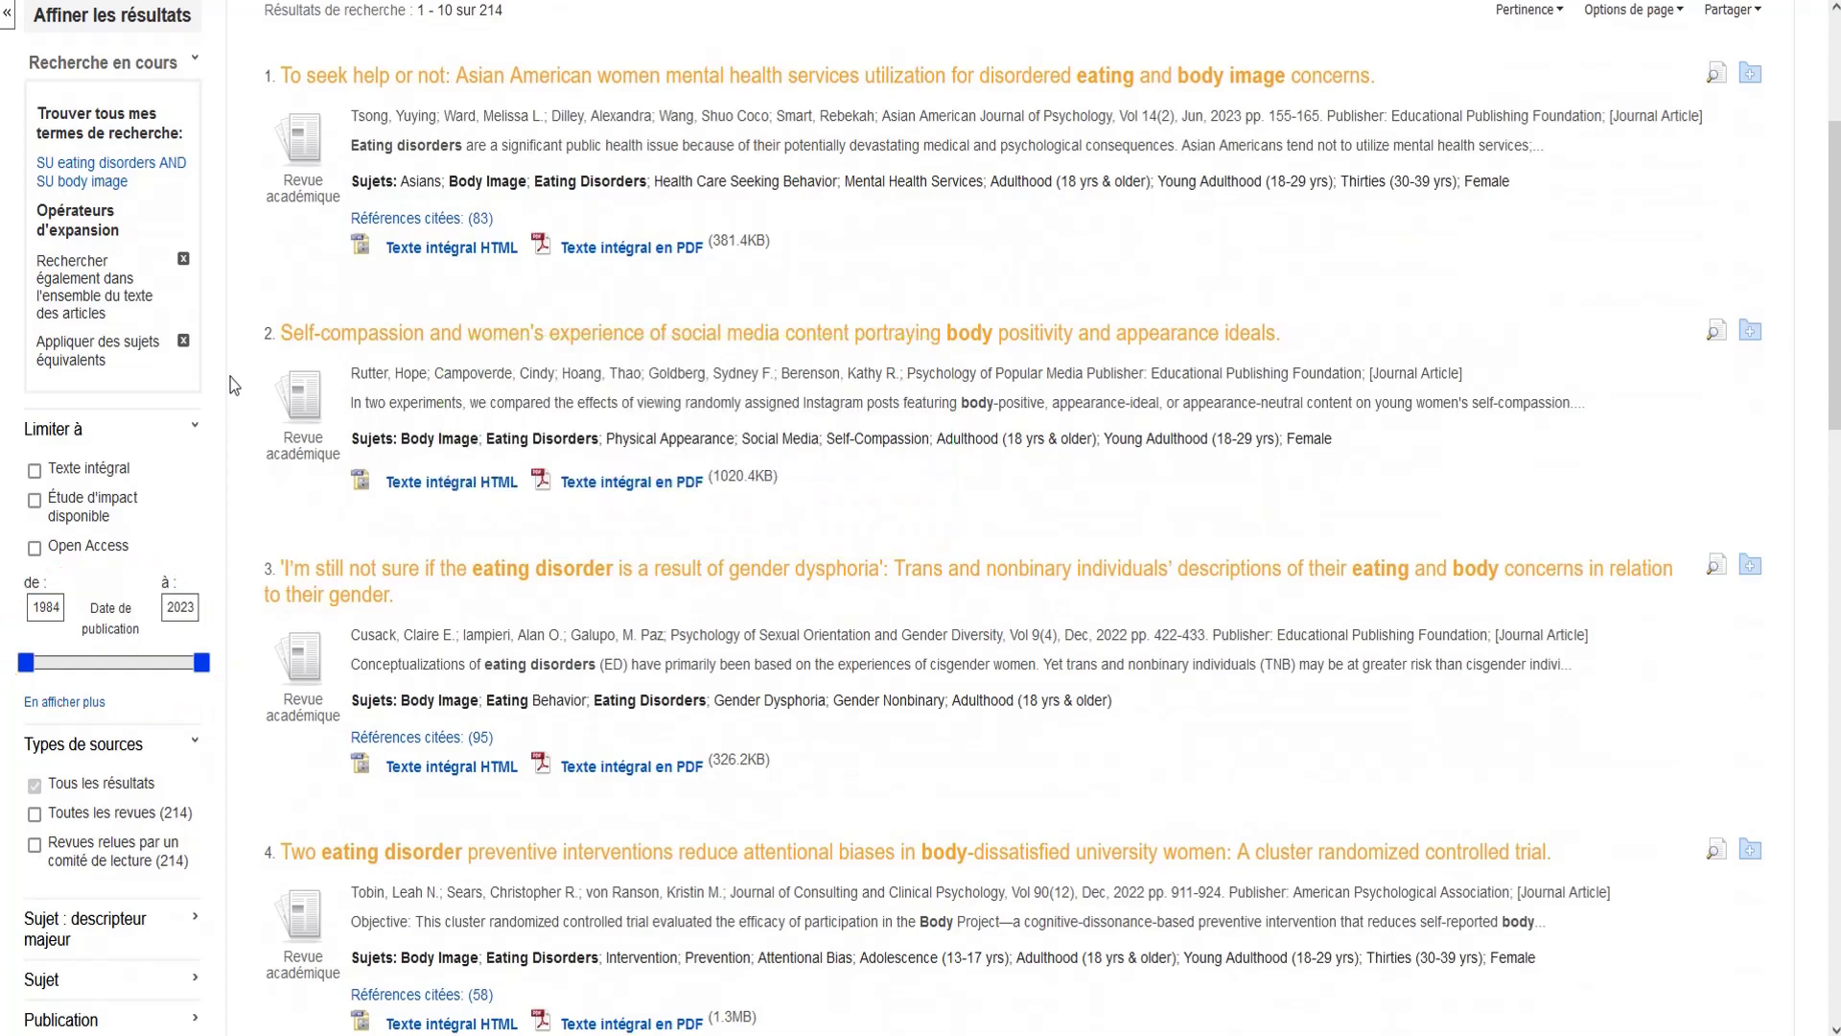
pyautogui.scroll(-5, 230, 377)
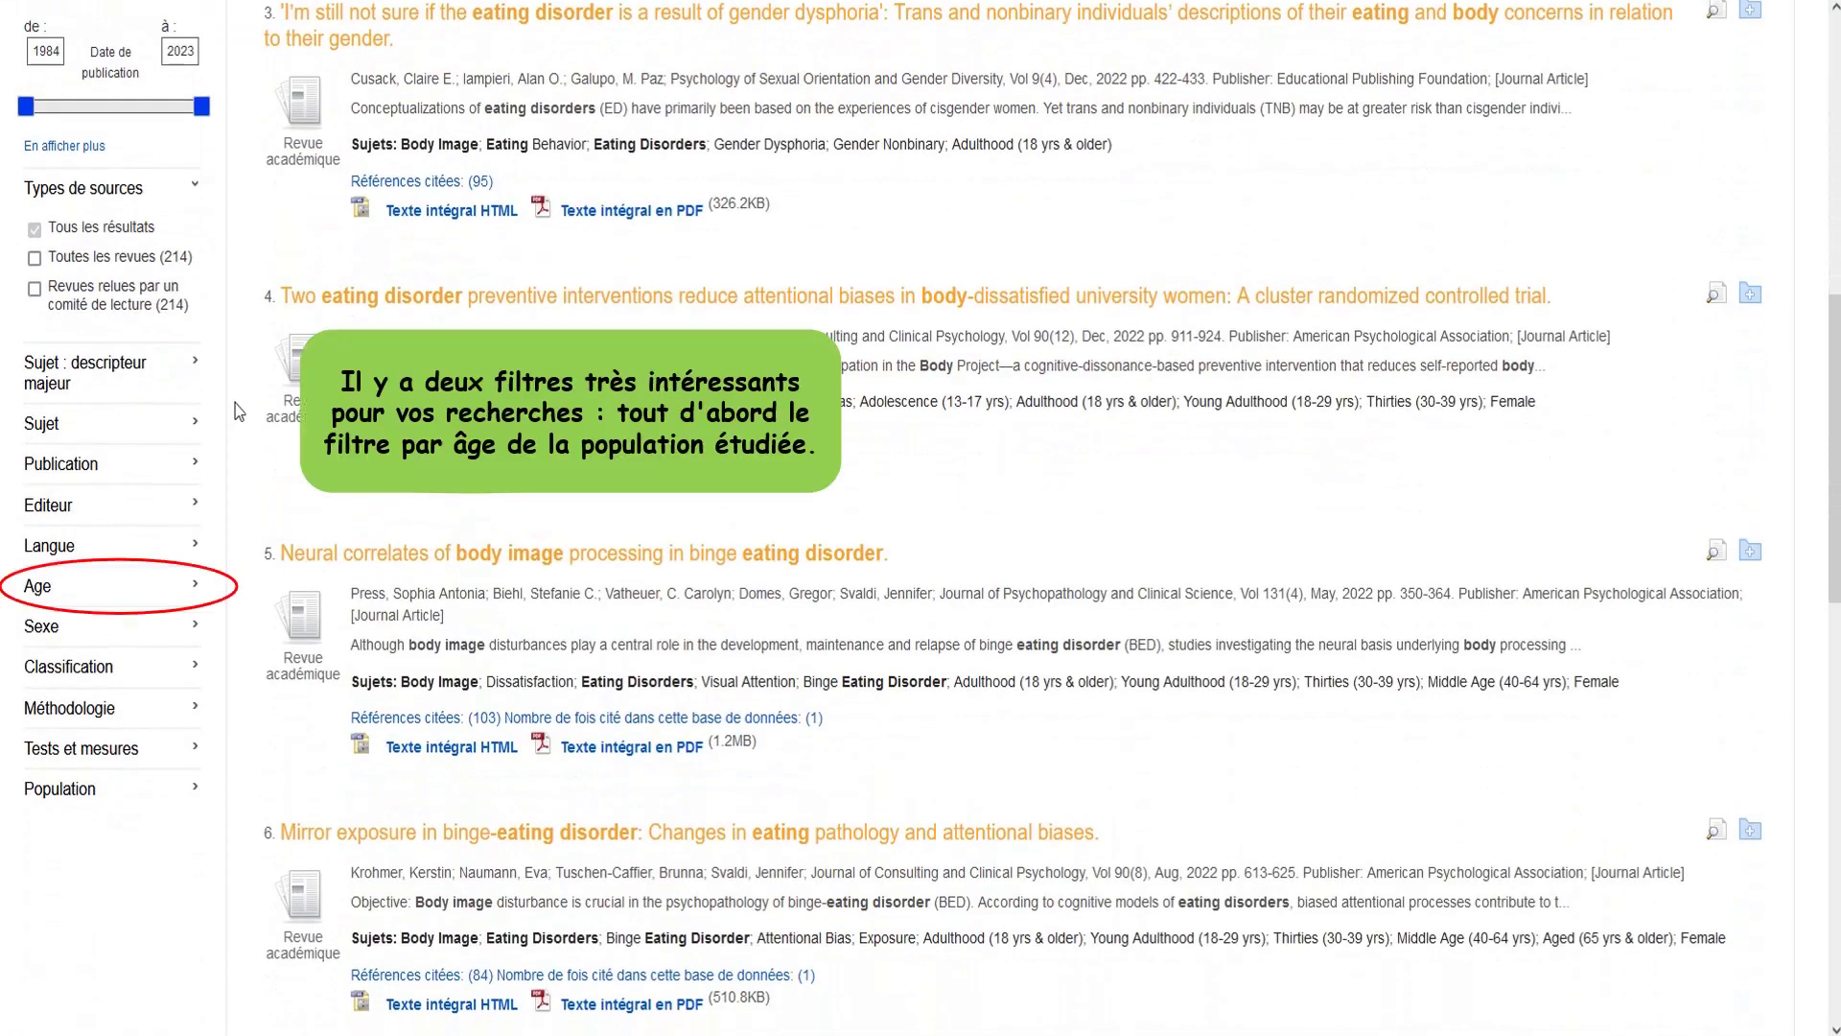
pyautogui.click(195, 587)
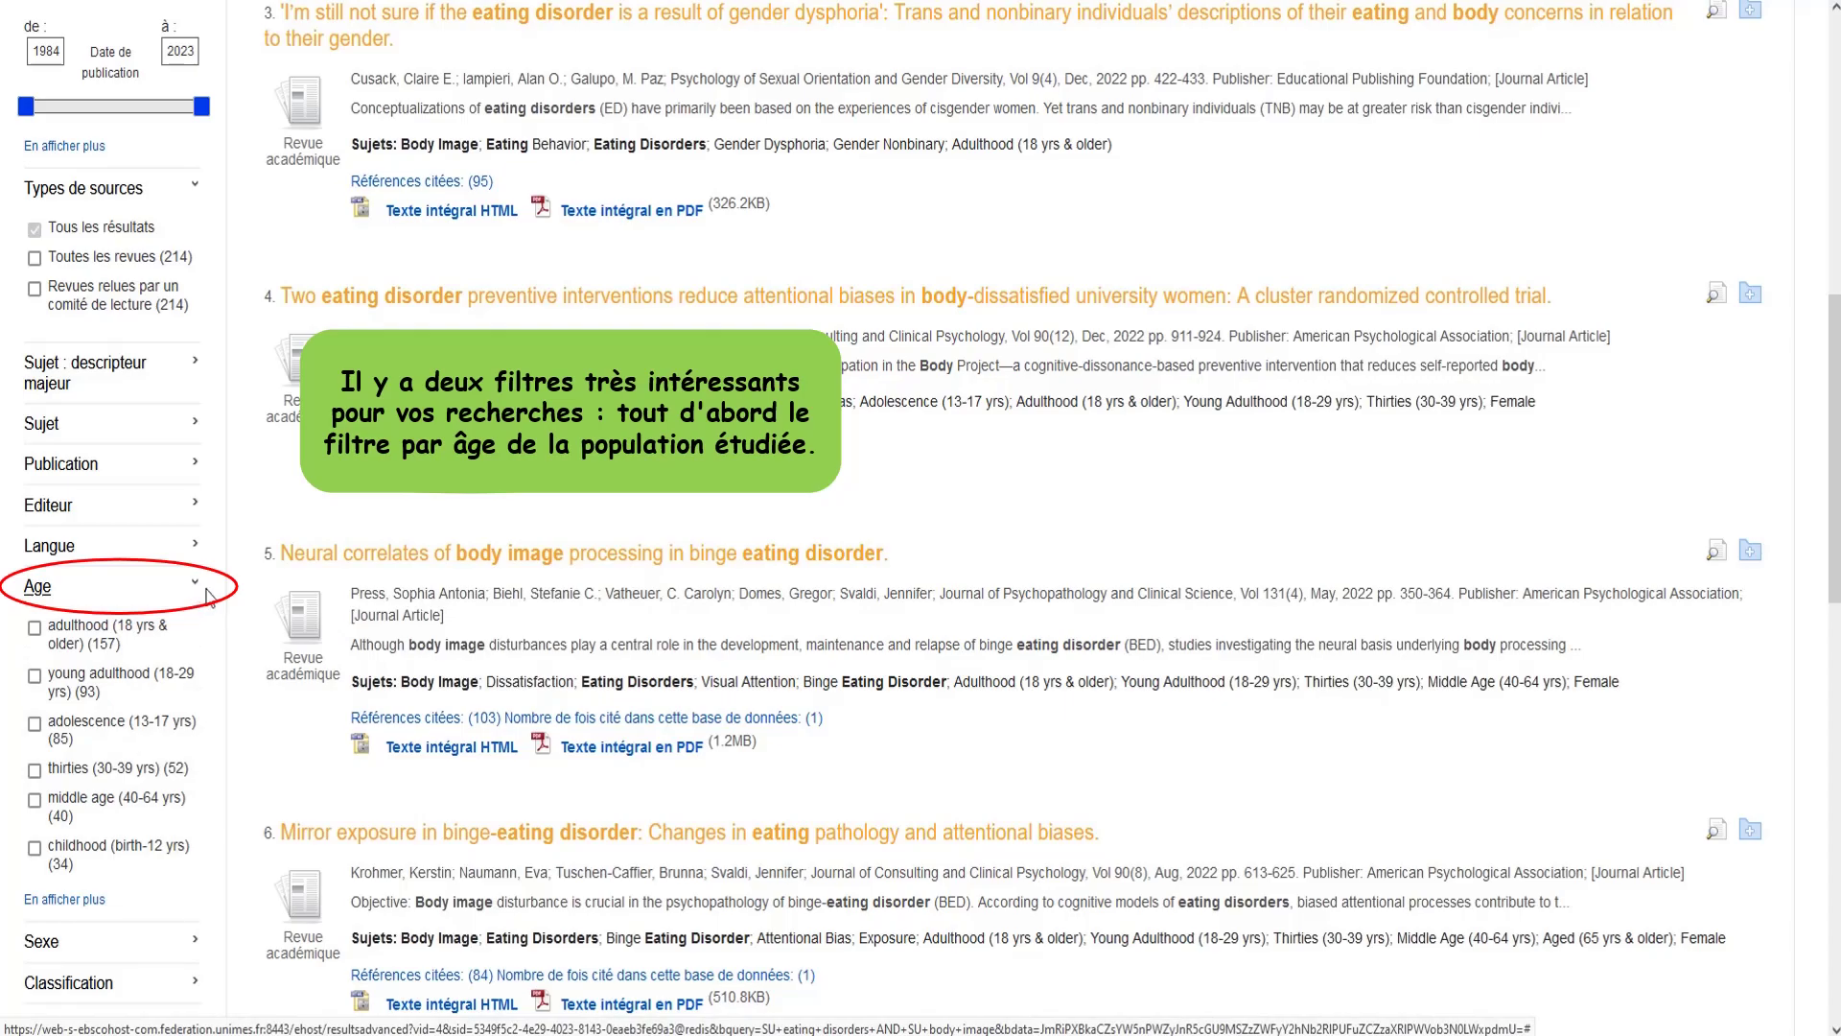
pyautogui.scroll(-3, 206, 623)
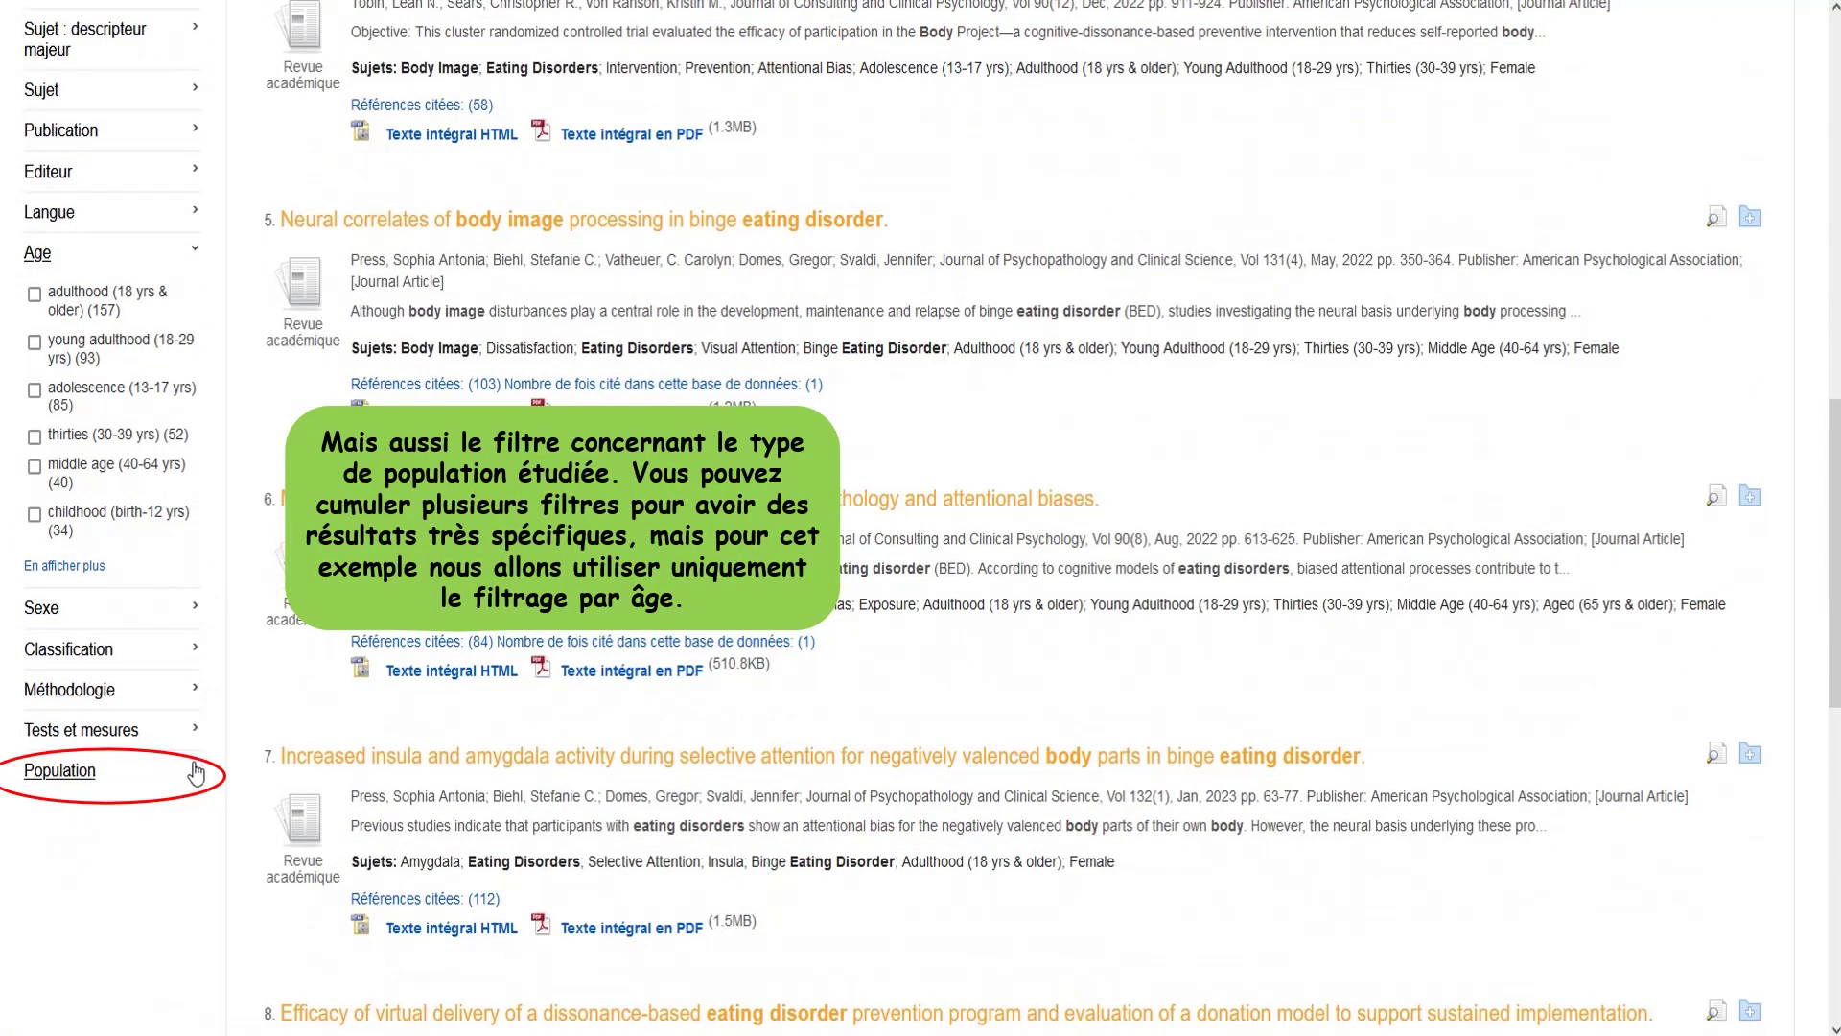
pyautogui.click(196, 770)
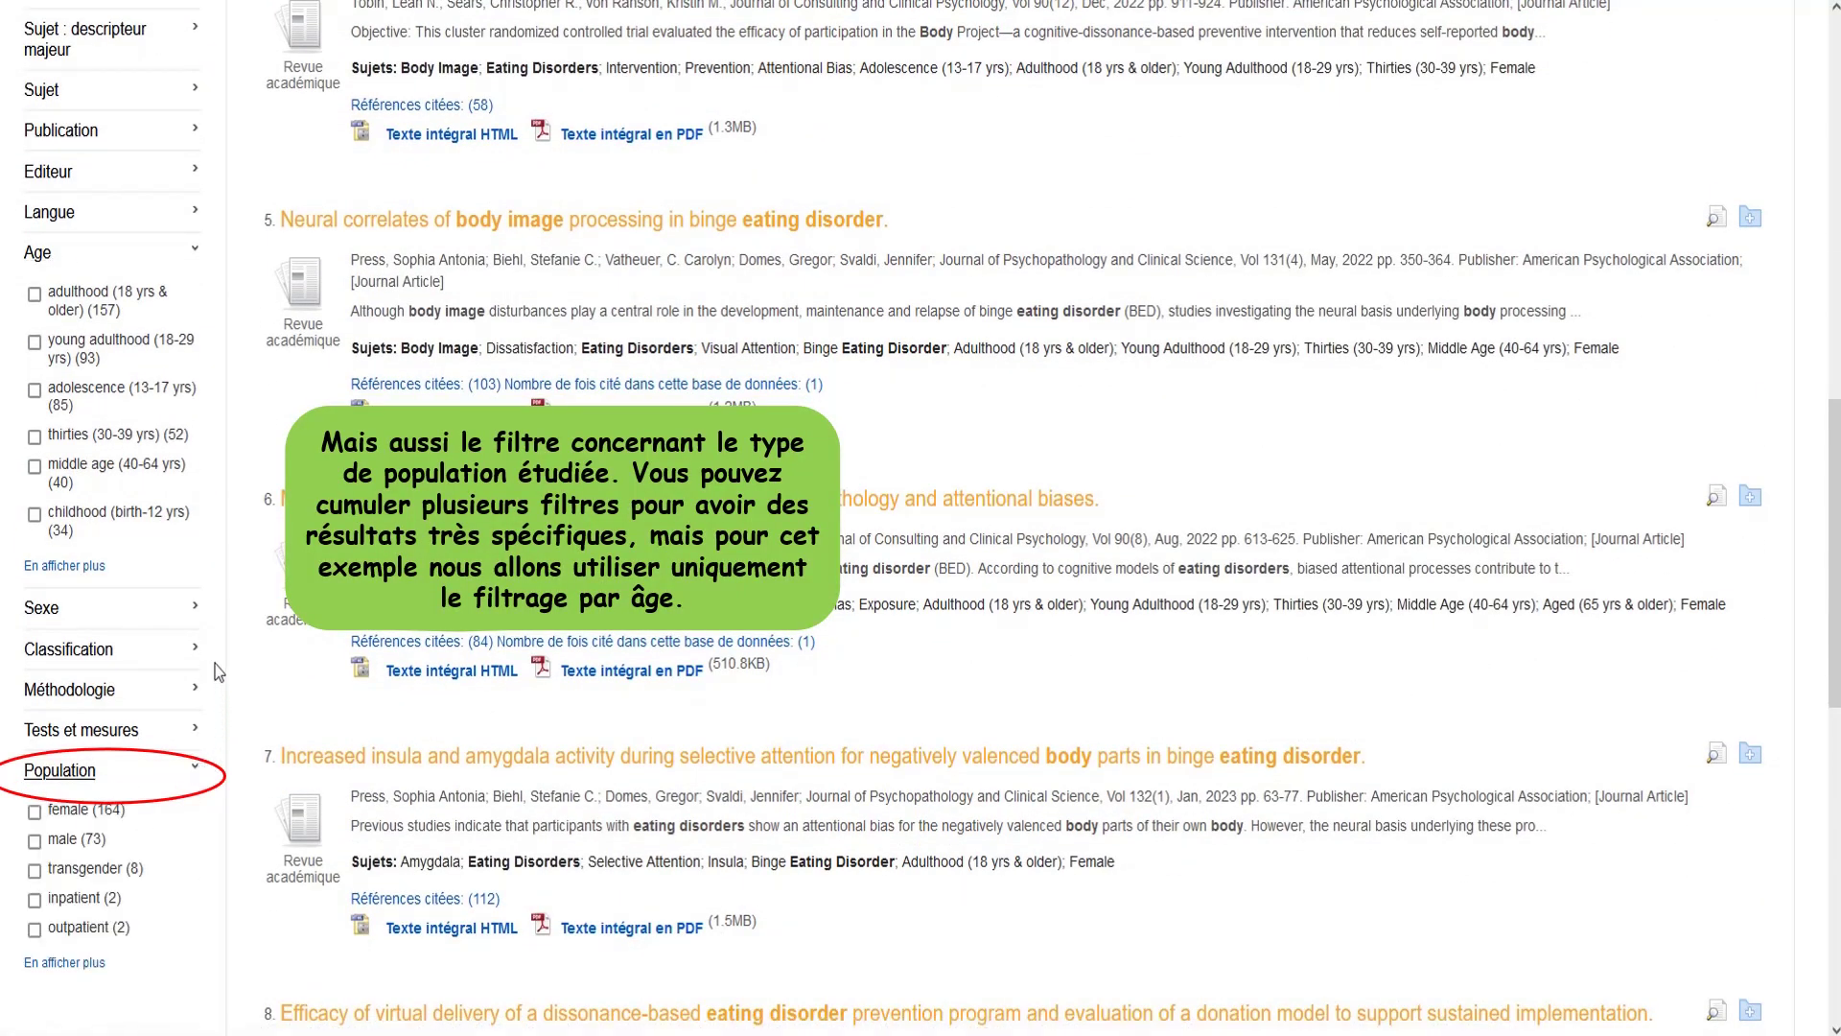
pyautogui.click(35, 437)
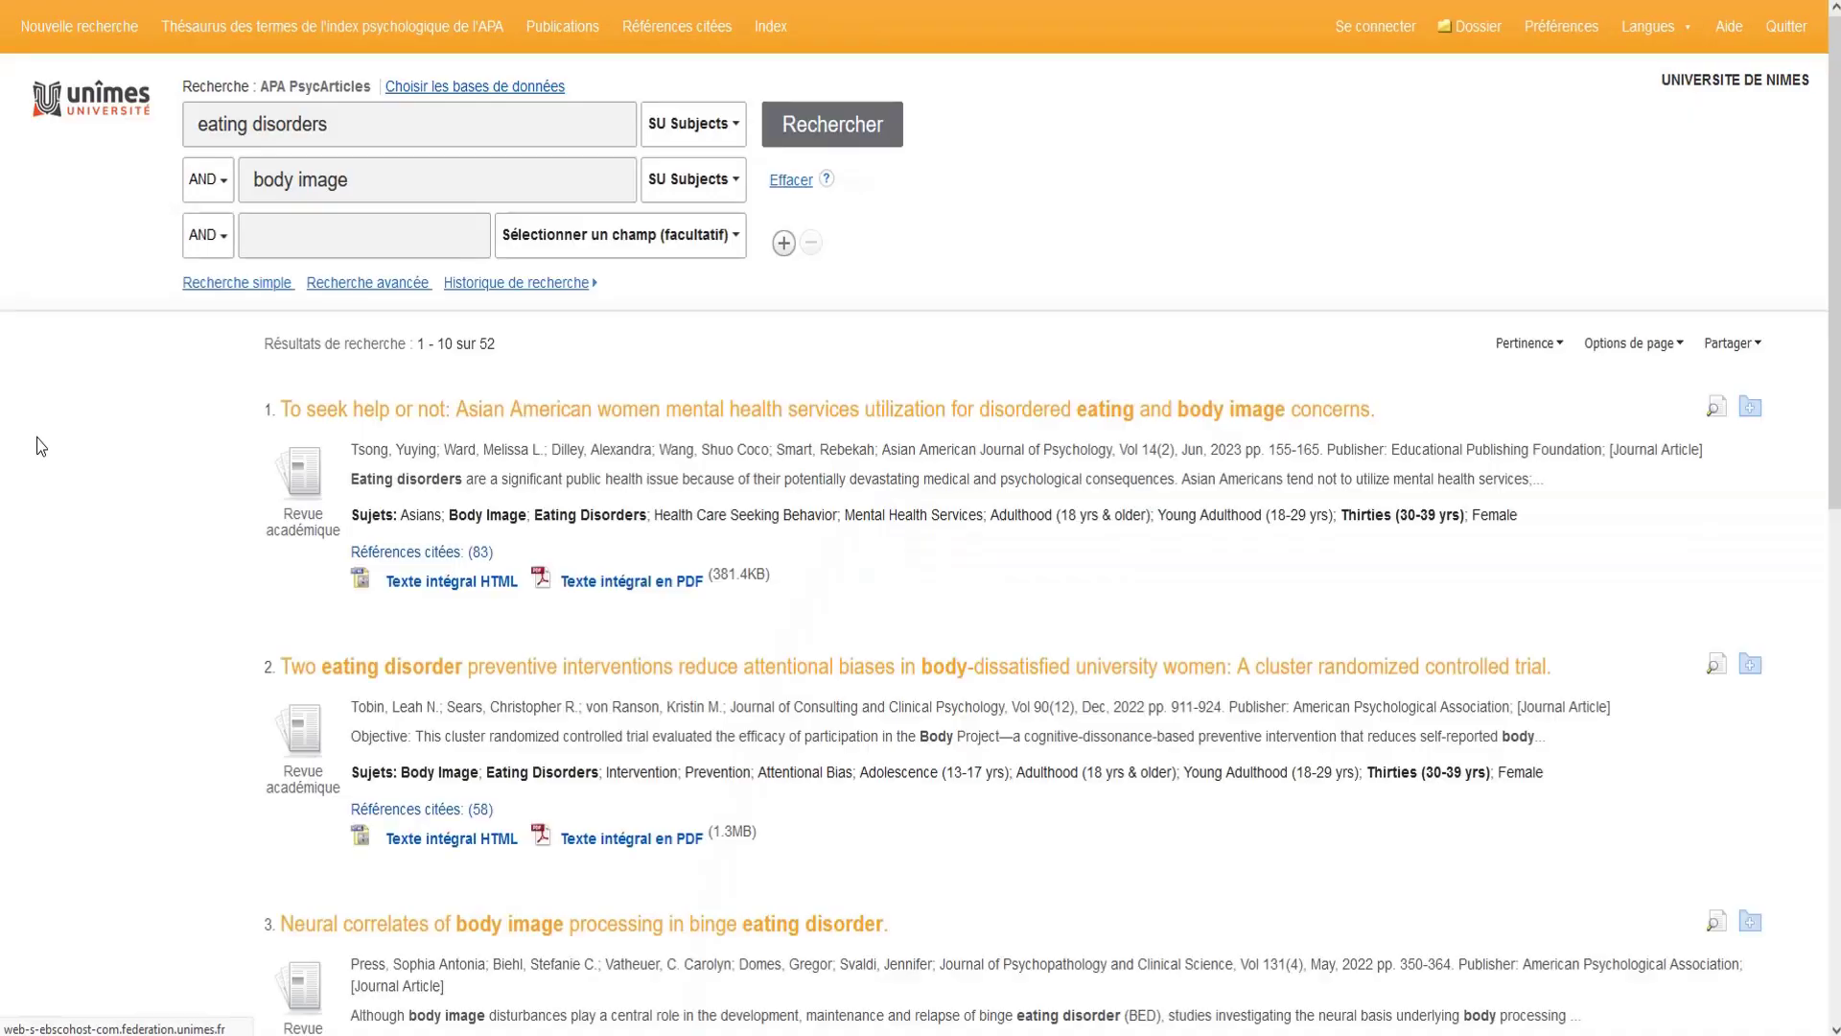
# Open the detailed record of the first result, "To seek help or not", and view its English abstract
pyautogui.scroll(-2, 596, 296)
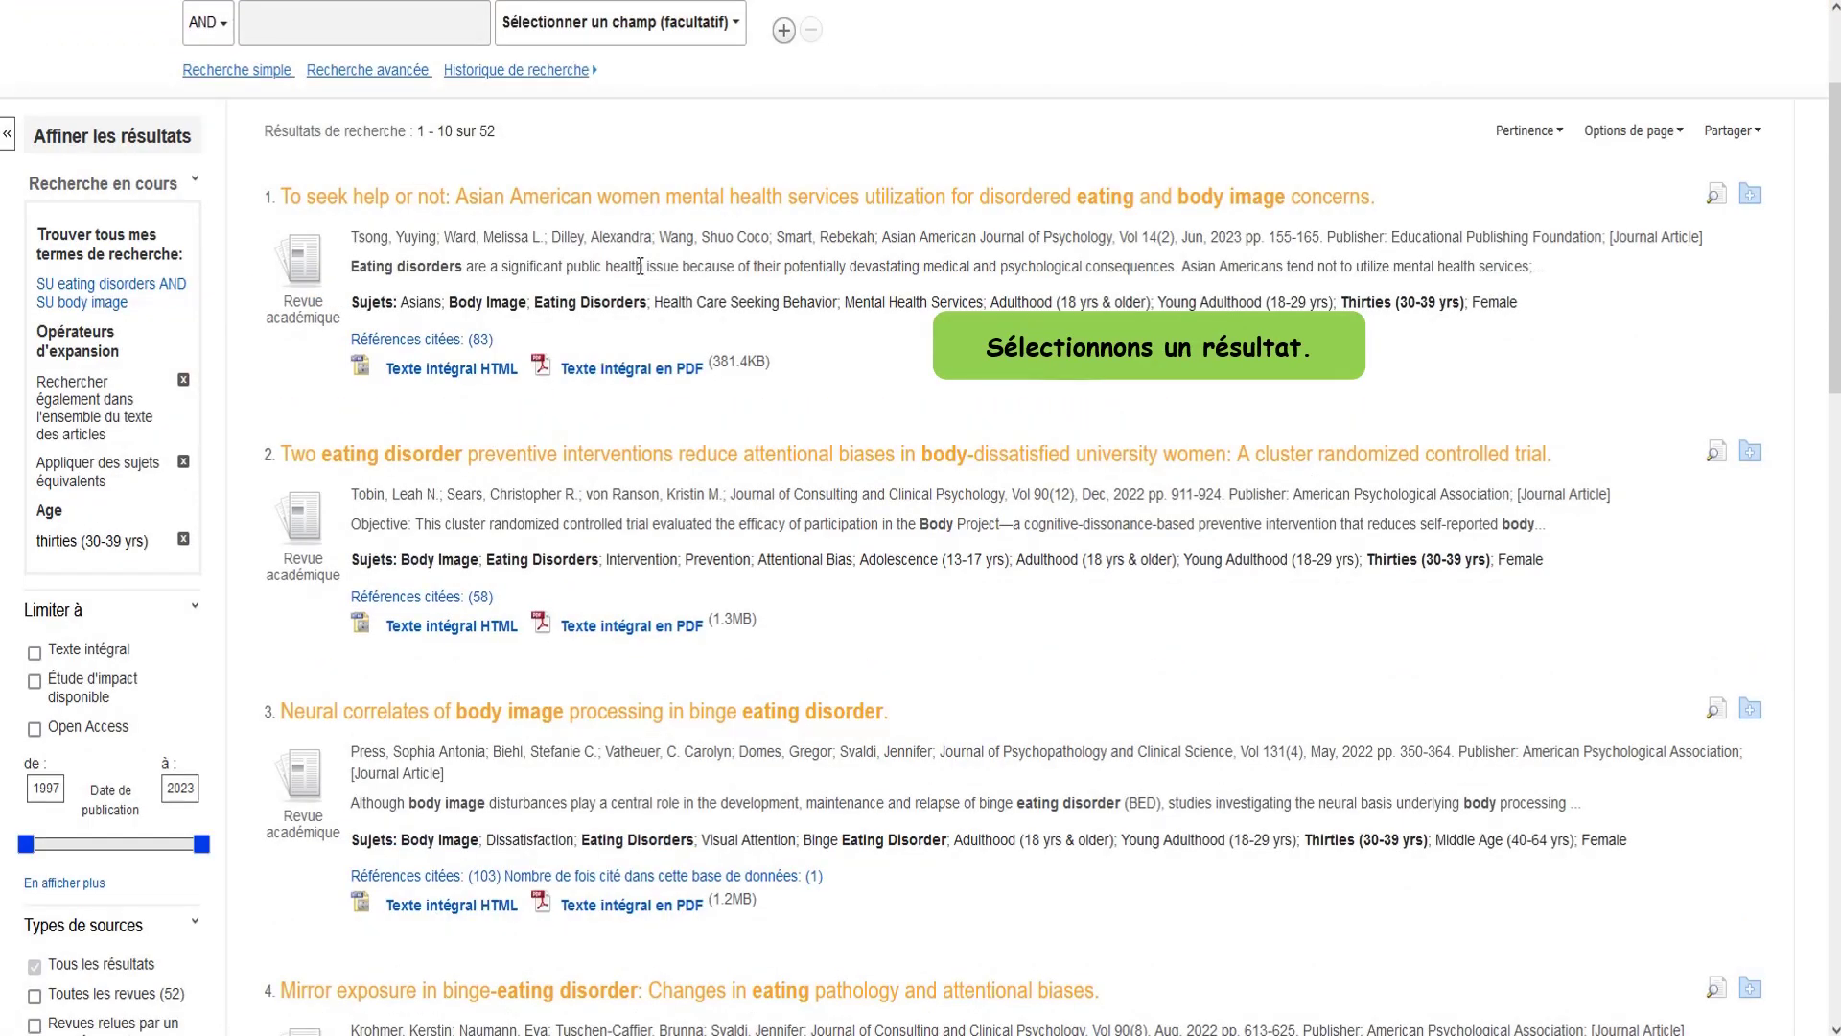
pyautogui.click(678, 216)
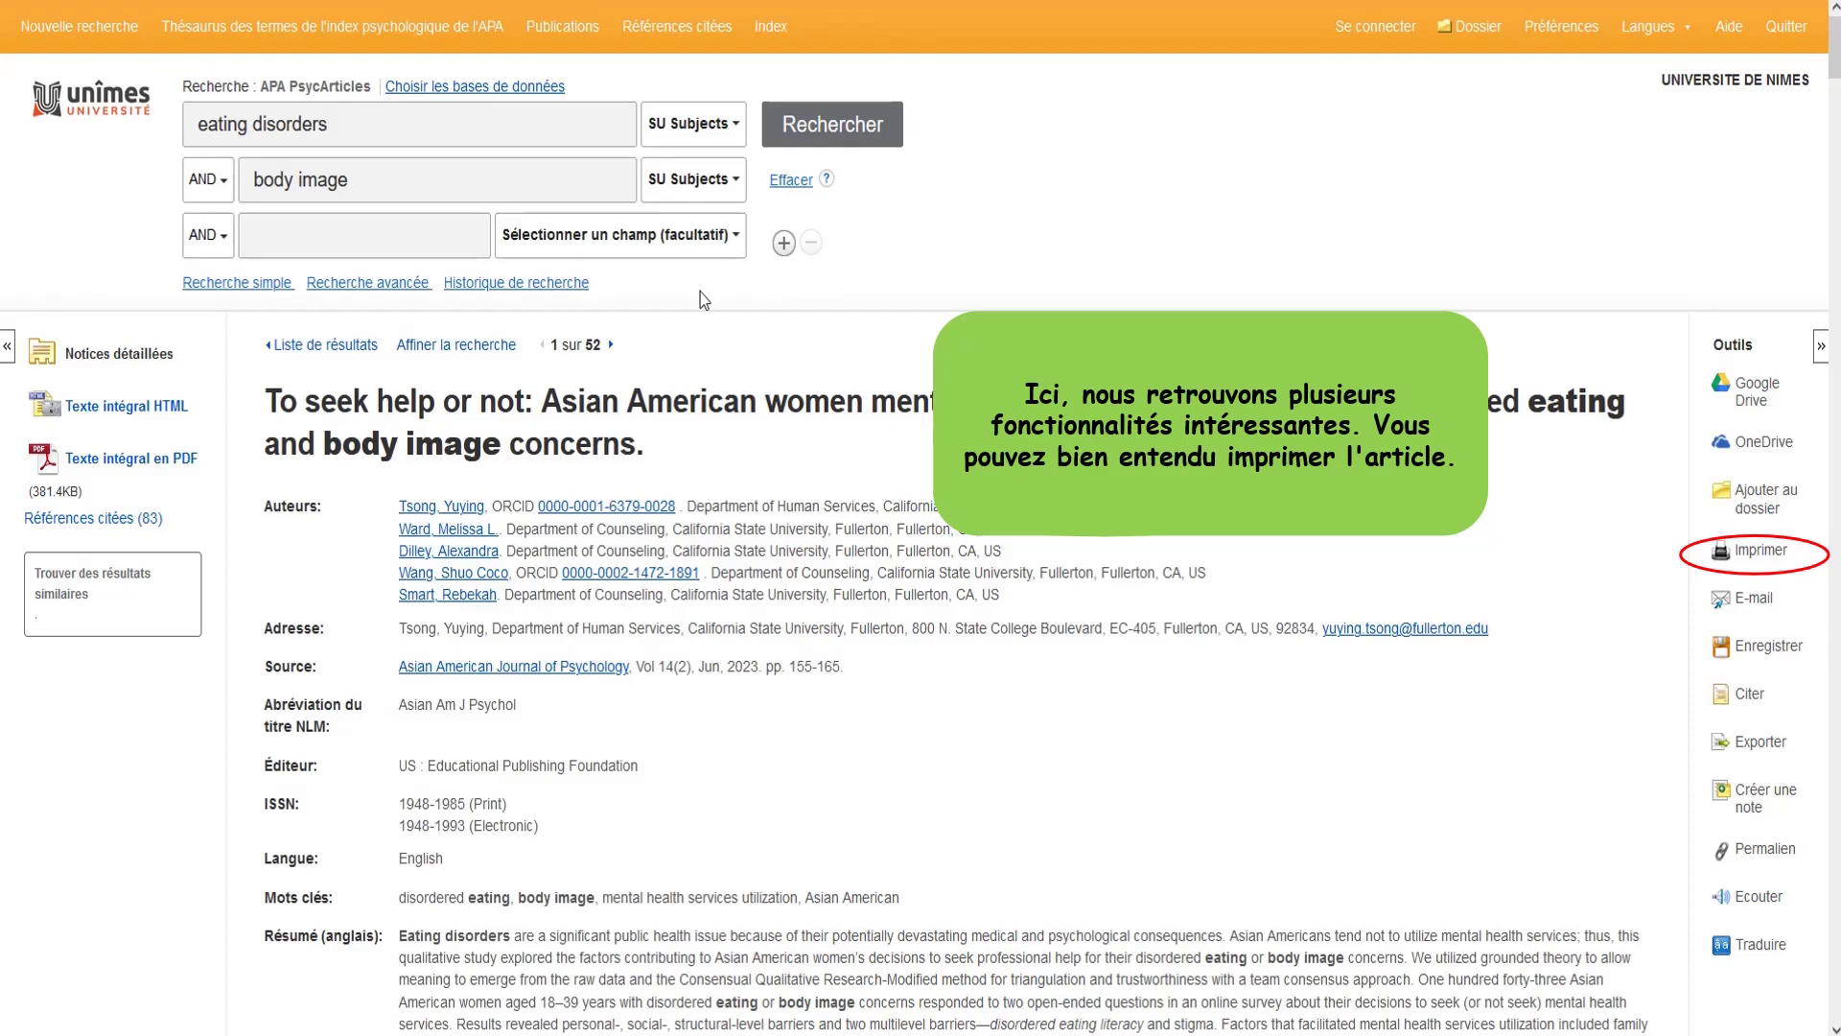
pyautogui.scroll(-3, 700, 292)
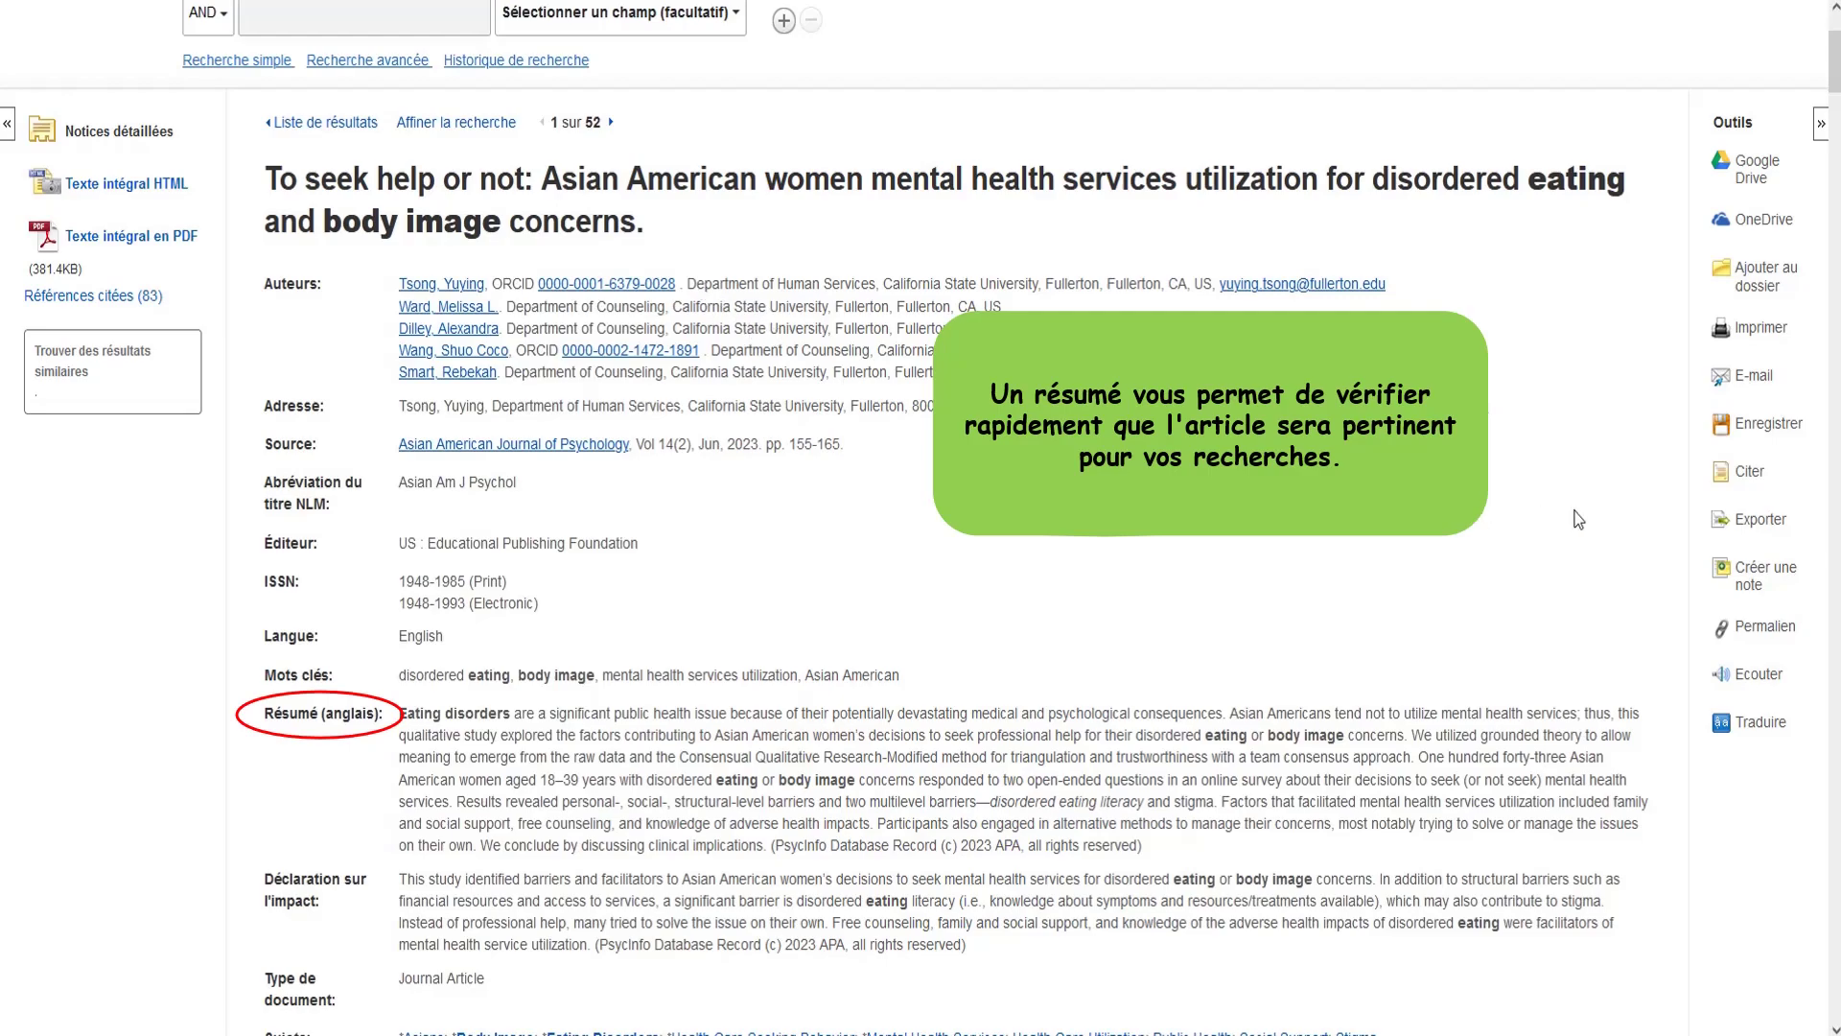
# Display the article's citation formats down to the 7th edition APA reference, and open its full text in PDF
pyautogui.click(1739, 487)
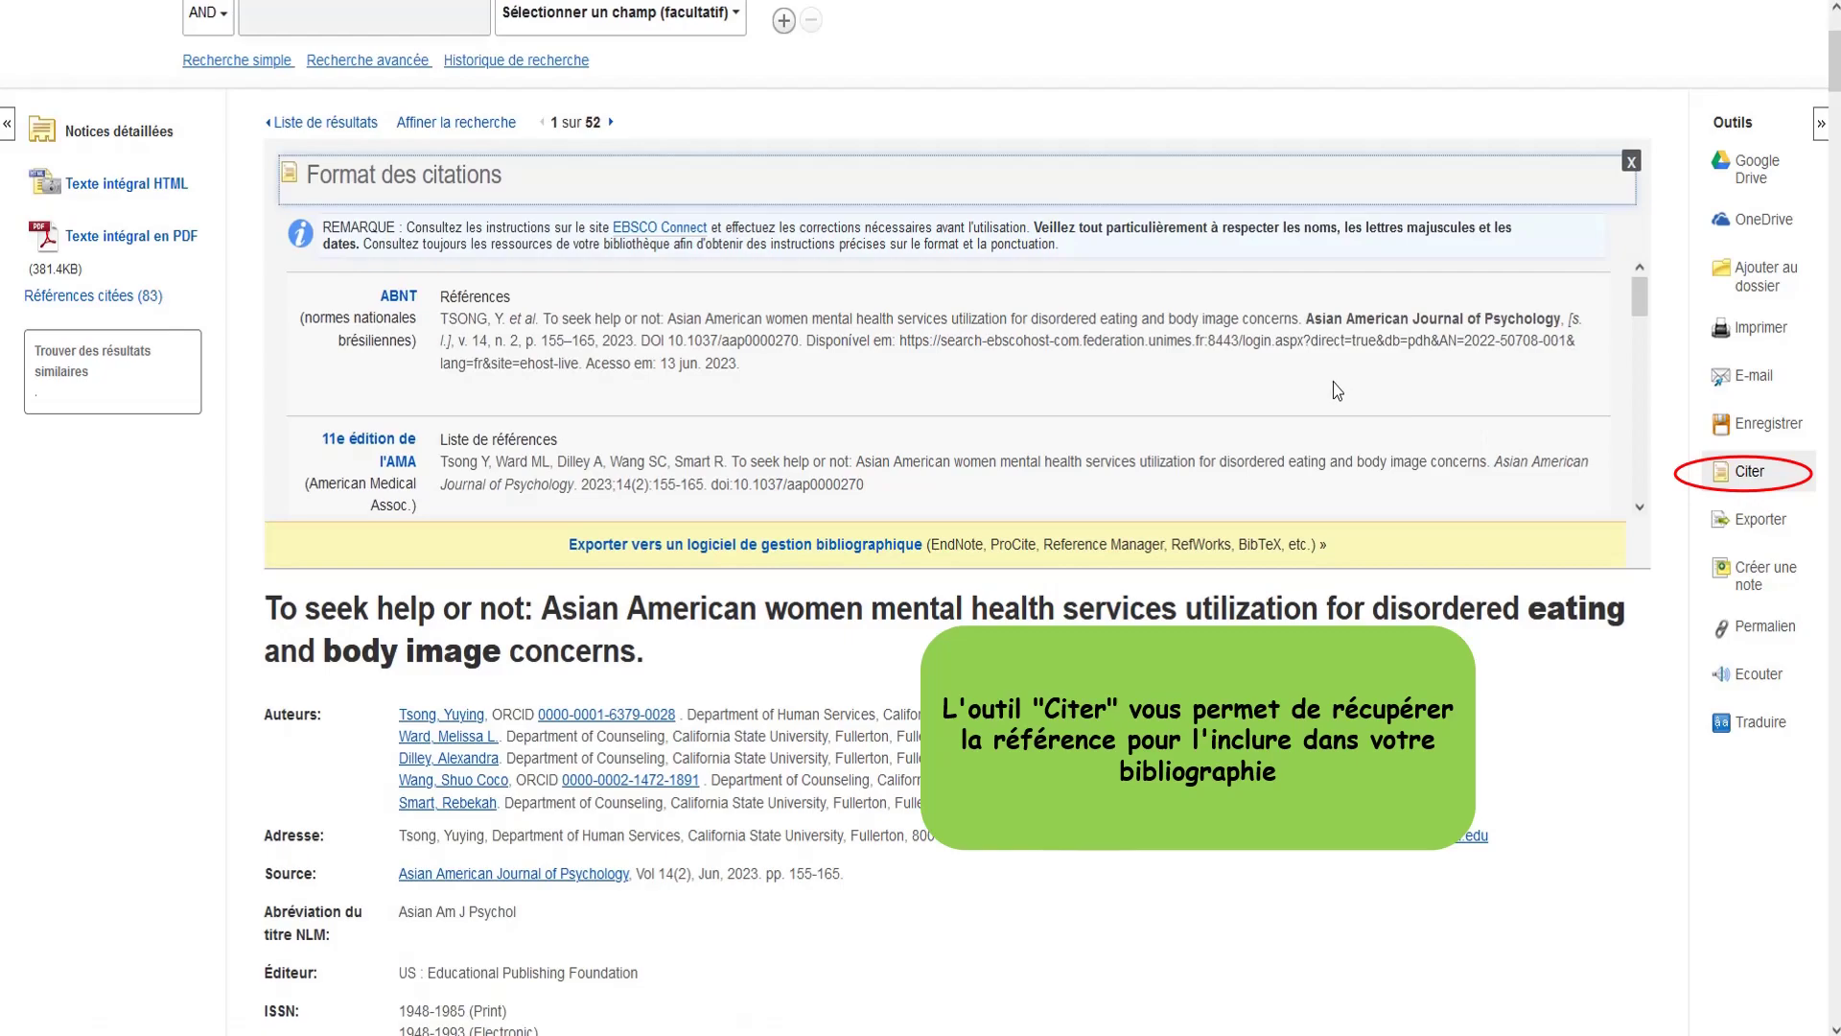
pyautogui.scroll(-3, 1338, 391)
pyautogui.scroll(-2, 1337, 391)
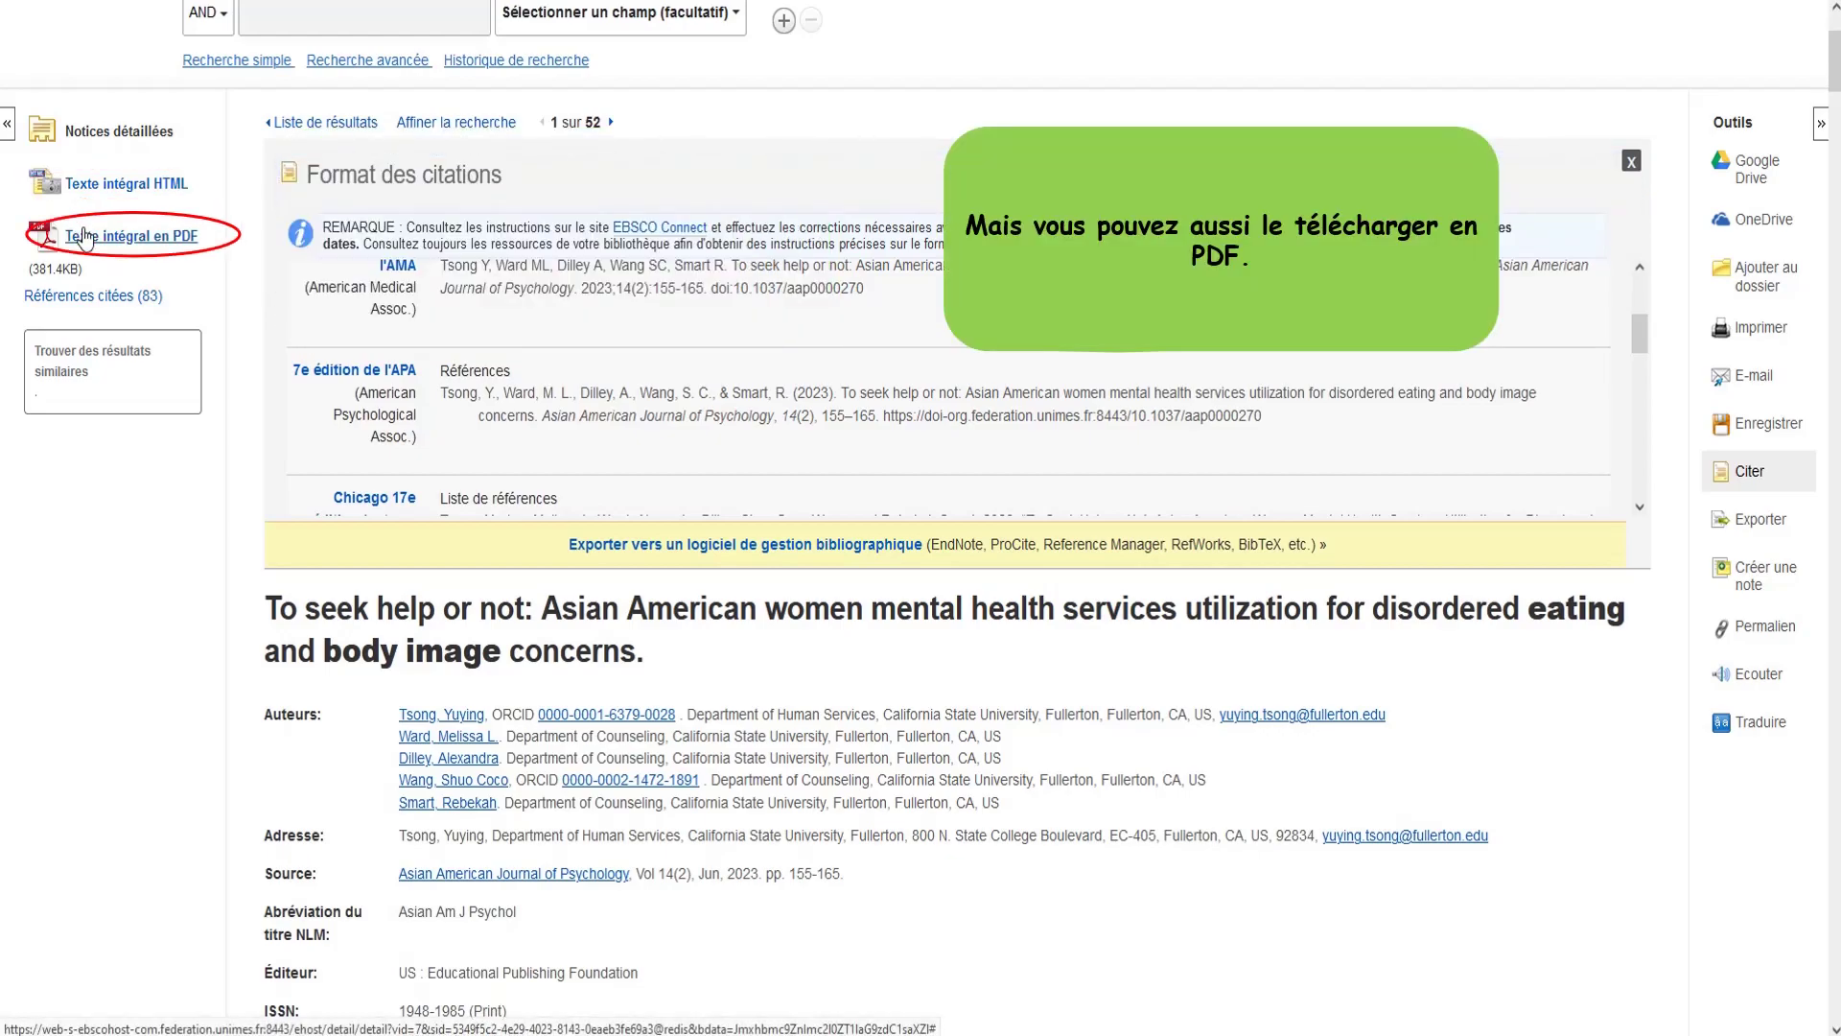
pyautogui.click(85, 235)
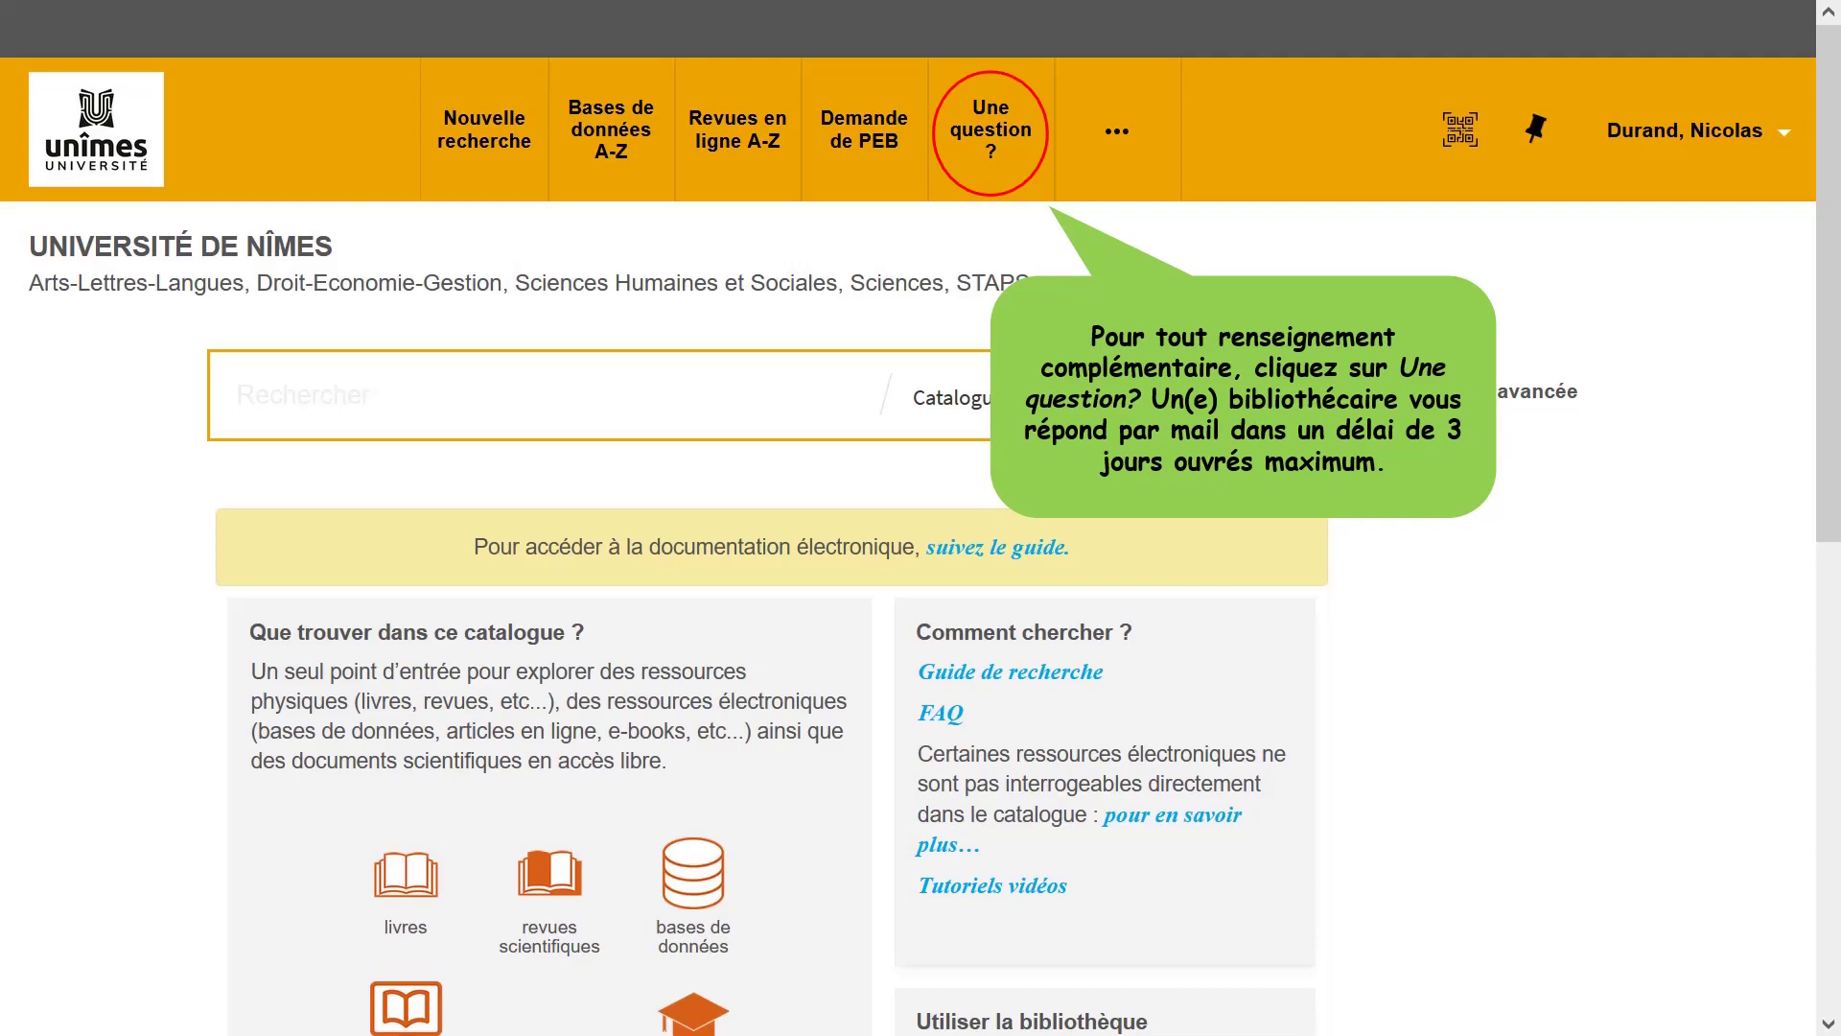
pyautogui.scroll(-6, 1435, 517)
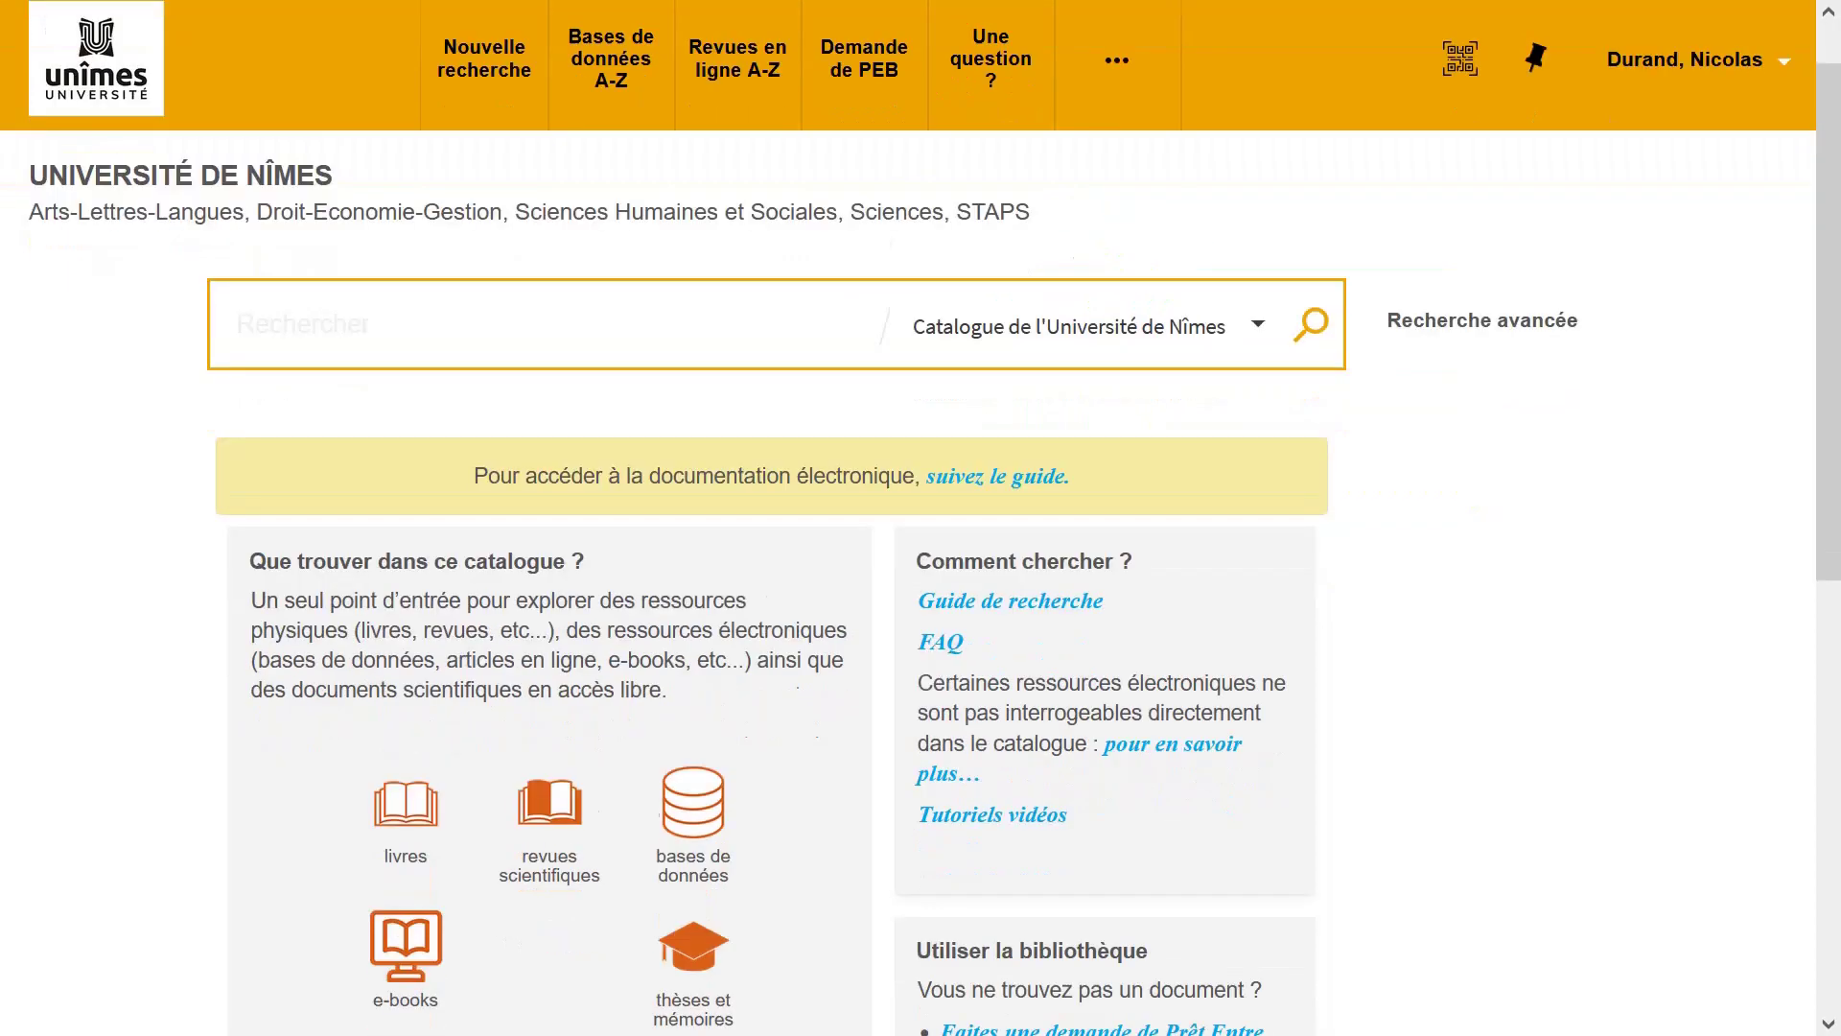